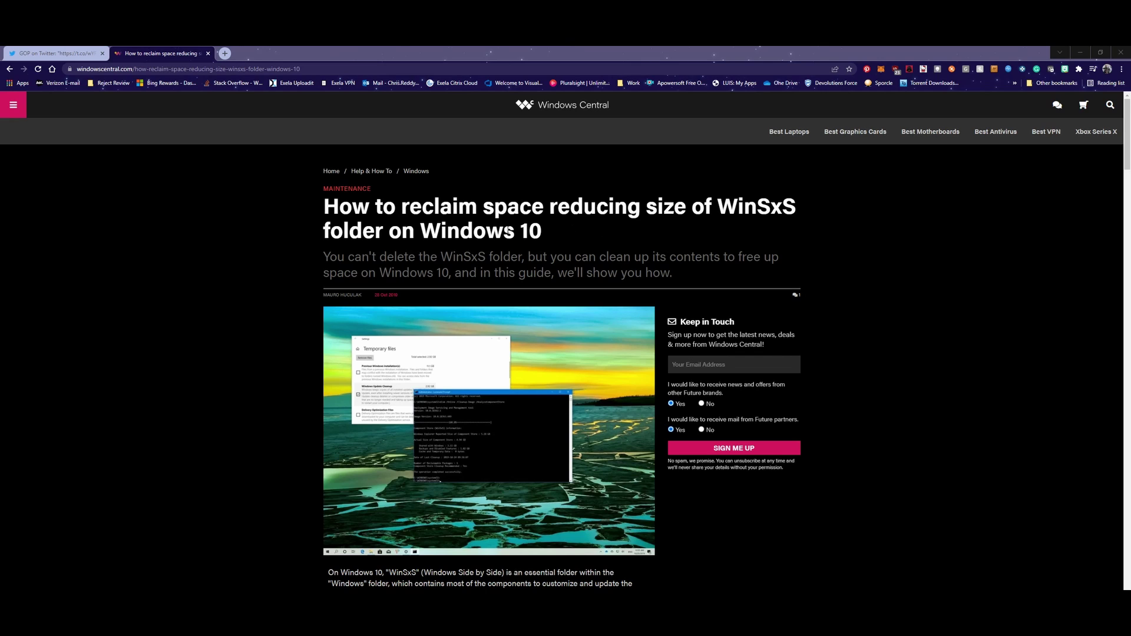
Minimize the browser, open Command Prompt as administrator and move its window to the middle of the desktop.
{"action": "left_click", "coordinate": [1081, 52]}
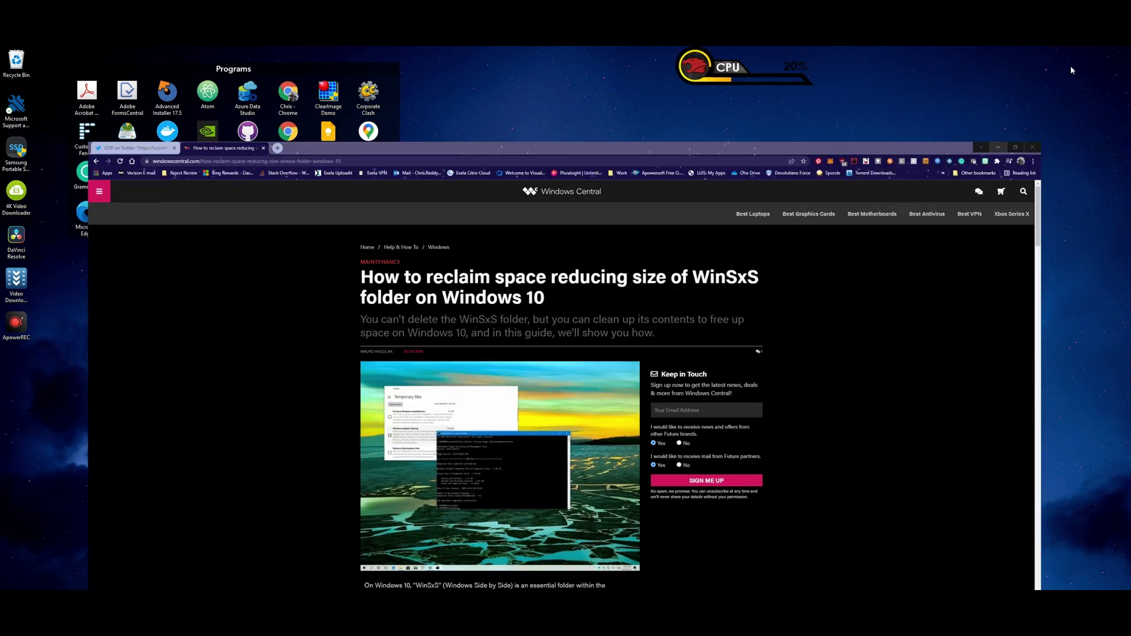
{"action": "key", "text": "super+s"}
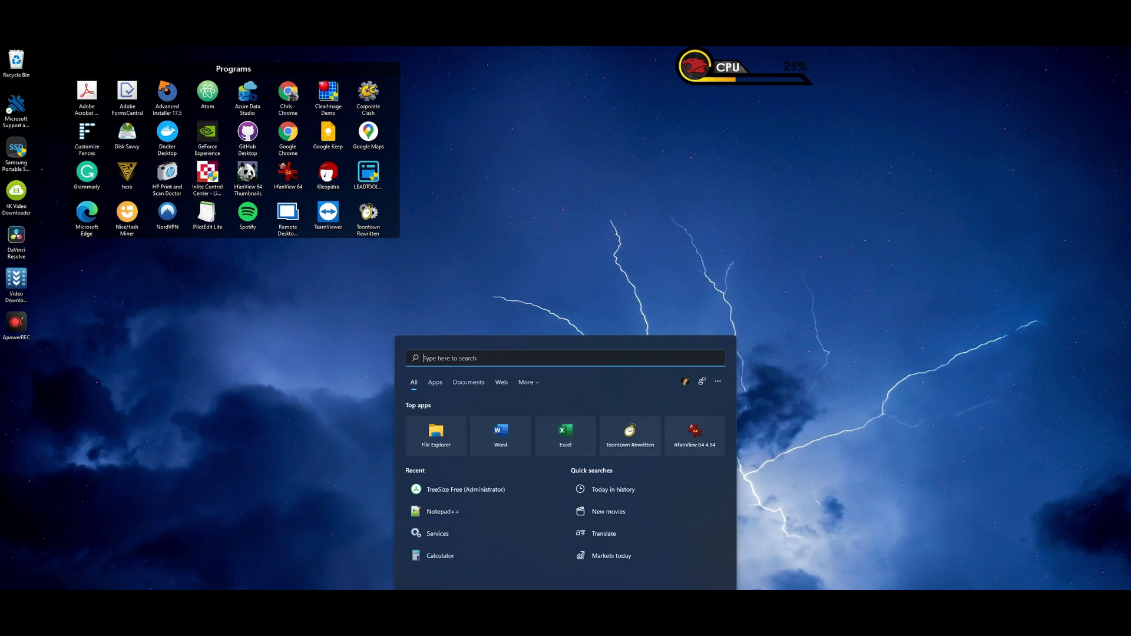
{"action": "type", "text": "cmd"}
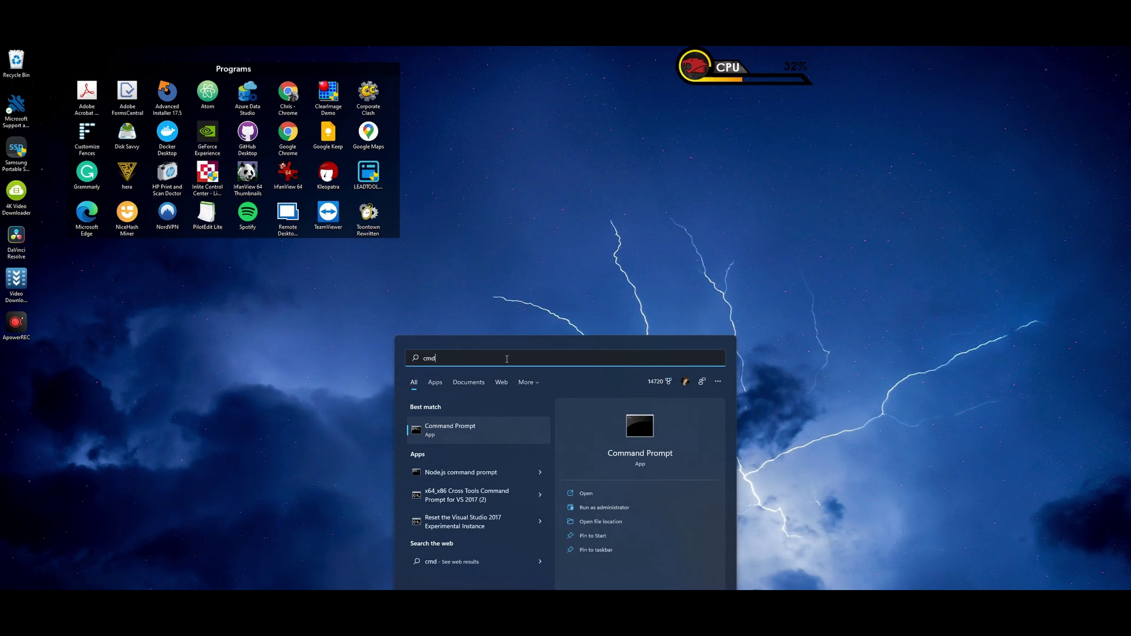
{"action": "right_click", "coordinate": [469, 437]}
{"action": "left_click", "coordinate": [489, 442]}
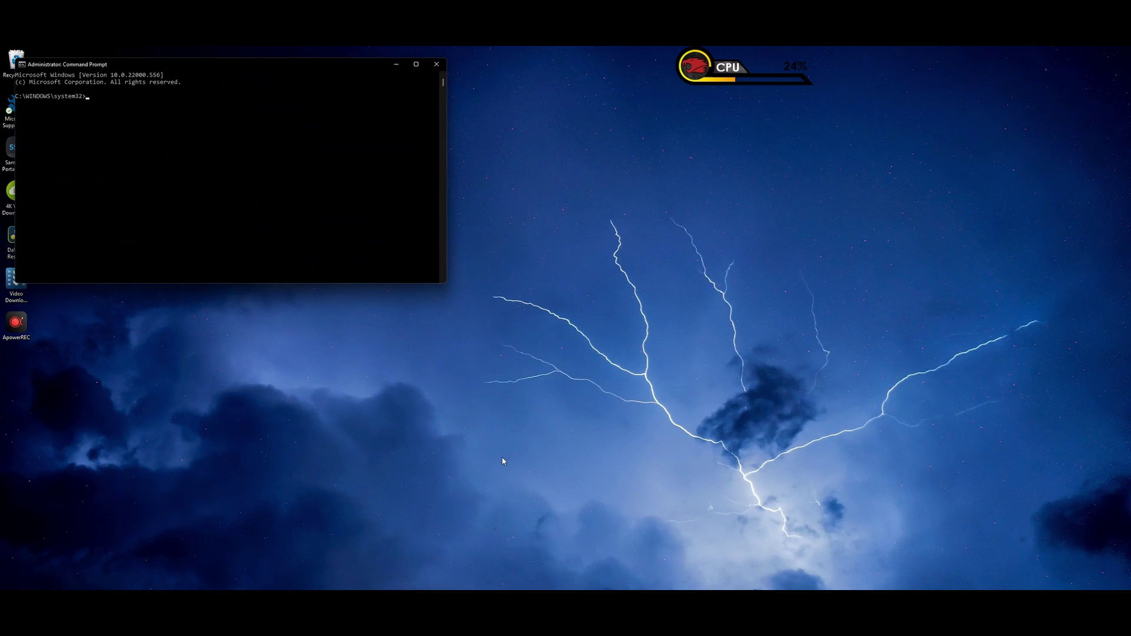
{"action": "left_click_drag", "start_coordinate": [243, 64], "coordinate": [623, 188]}
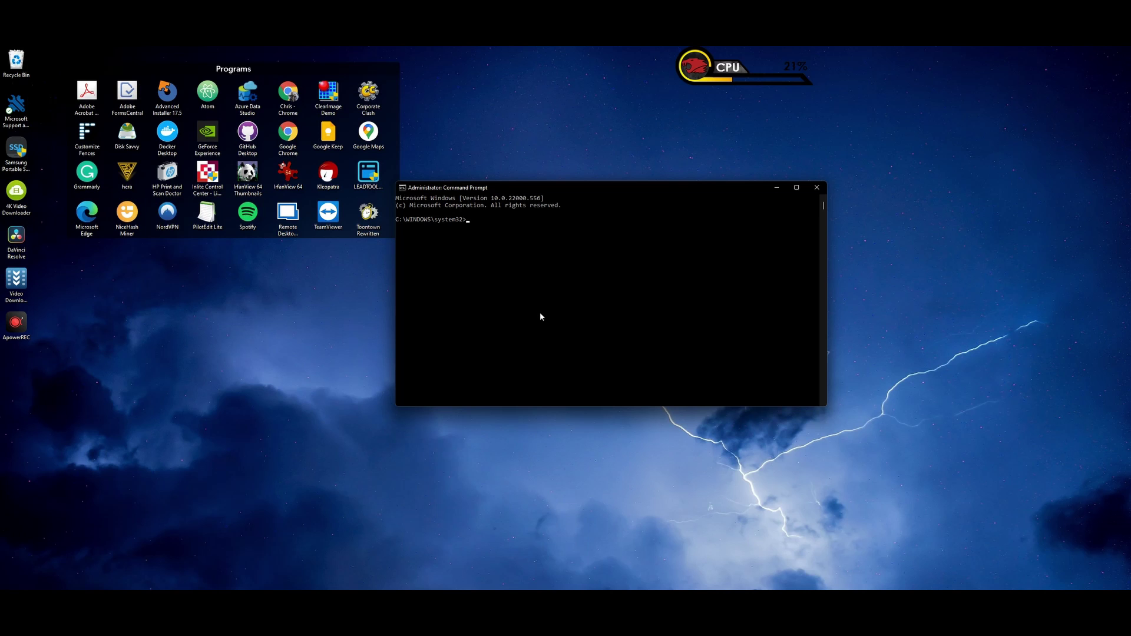
Return to the Windows Central article and copy the command dism /Online /Cleanup-Image /AnalyzeComponentStore.
{"action": "key", "text": "super"}
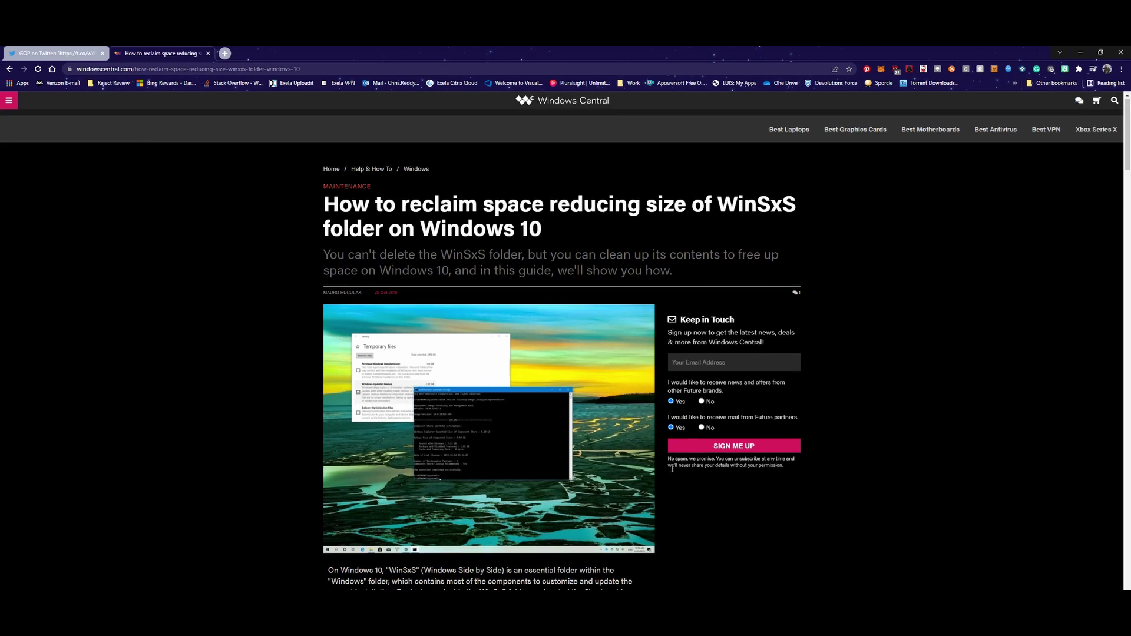
{"action": "scroll", "coordinate": [670, 472], "scroll_direction": "down", "scroll_amount": 5}
{"action": "scroll", "coordinate": [670, 473], "scroll_direction": "down", "scroll_amount": 5}
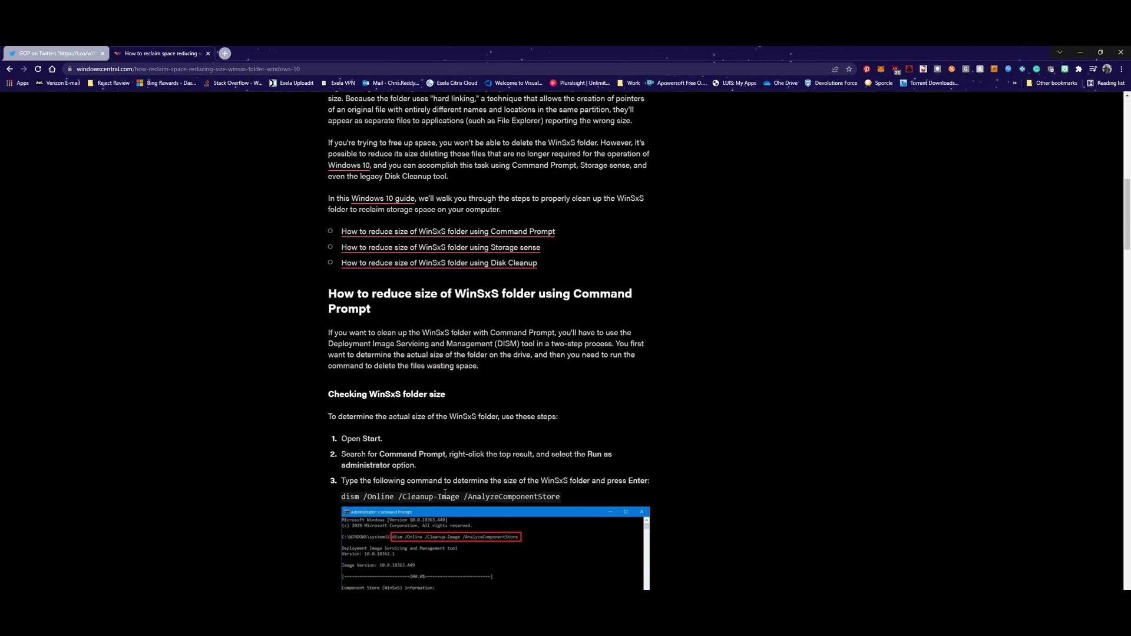
{"action": "left_click_drag", "start_coordinate": [342, 496], "coordinate": [560, 496]}
{"action": "key", "text": "super+c"}
Run dism /Online /Cleanup-Image /AnalyzeComponentStore in the administrator Command Prompt and briefly magnify the report.
{"action": "left_click", "coordinate": [1082, 50]}
{"action": "left_click", "coordinate": [596, 354]}
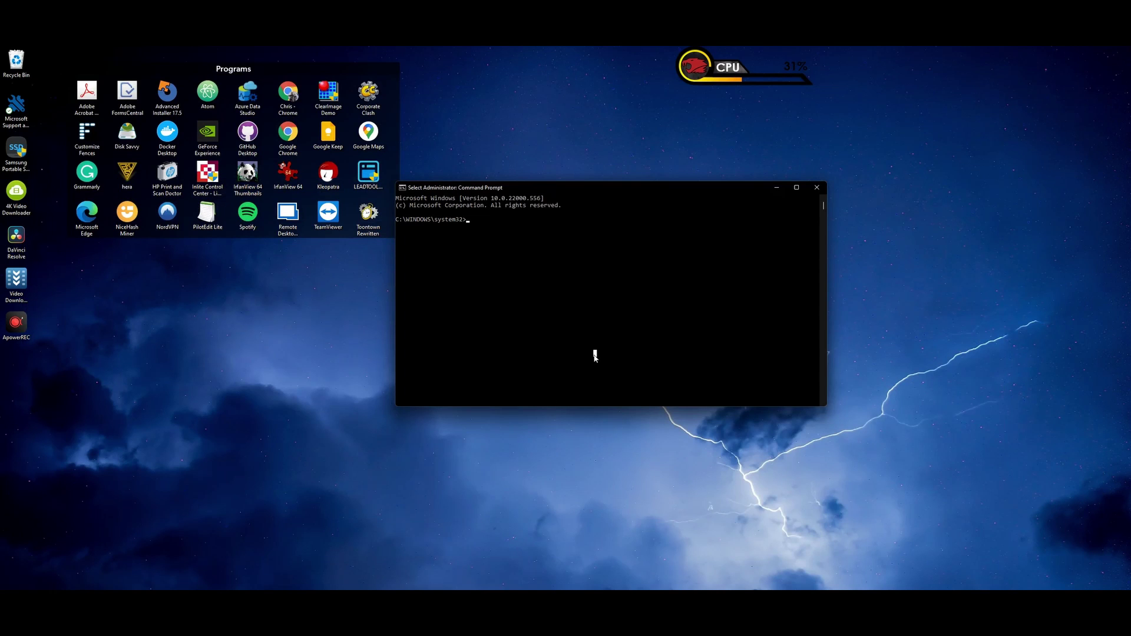
{"action": "right_click", "coordinate": [595, 356]}
{"action": "key", "text": "Return"}
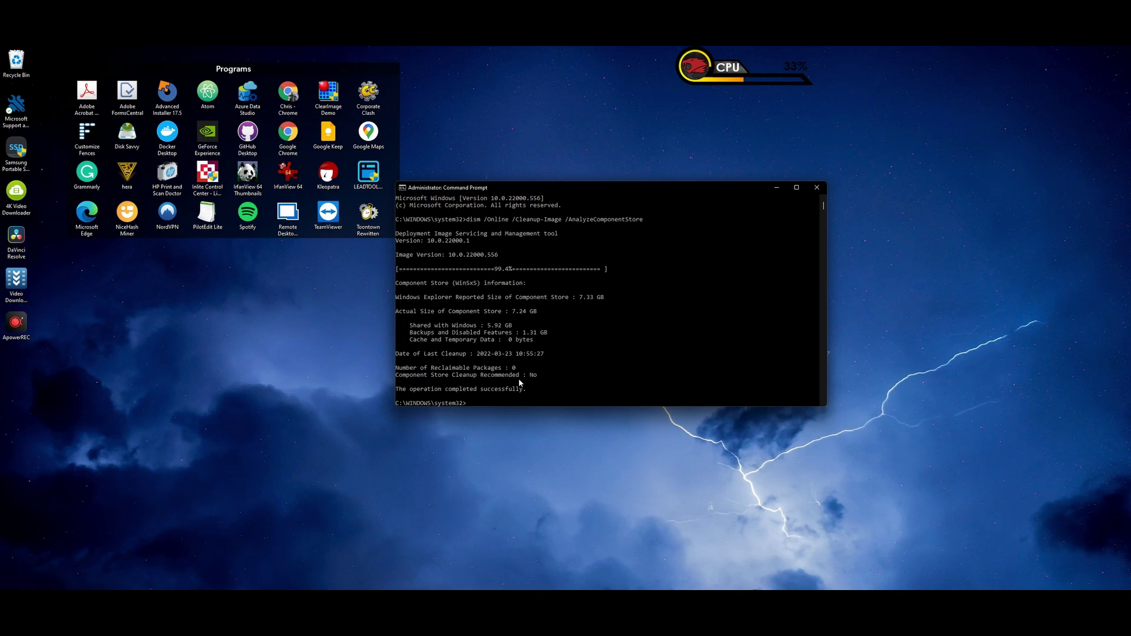
{"action": "key", "text": "super+plus"}
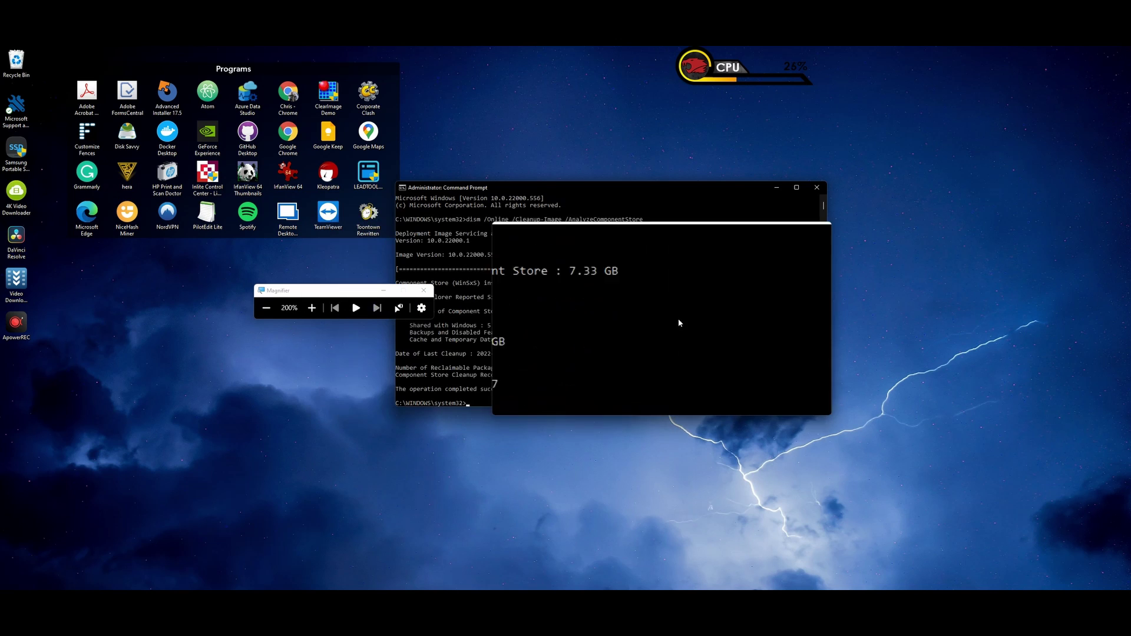
{"action": "key", "text": "super+Escape"}
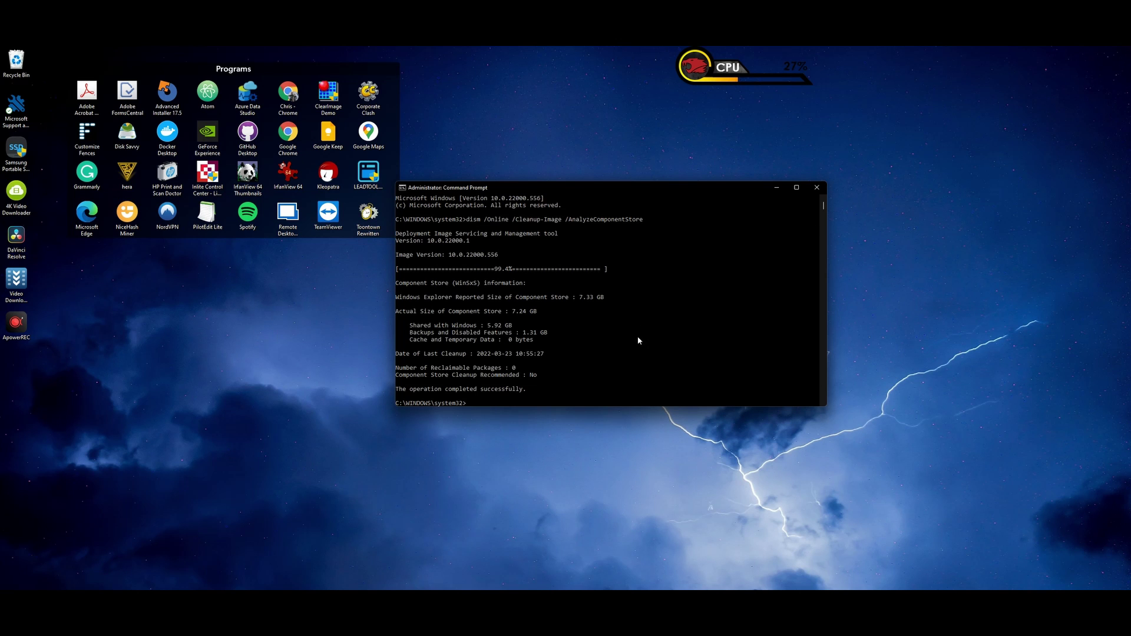
Return to the article and copy the WinSxS cleanup command dism /online /Cleanup-Image /StartComponentCleanup.
{"action": "key", "text": "super"}
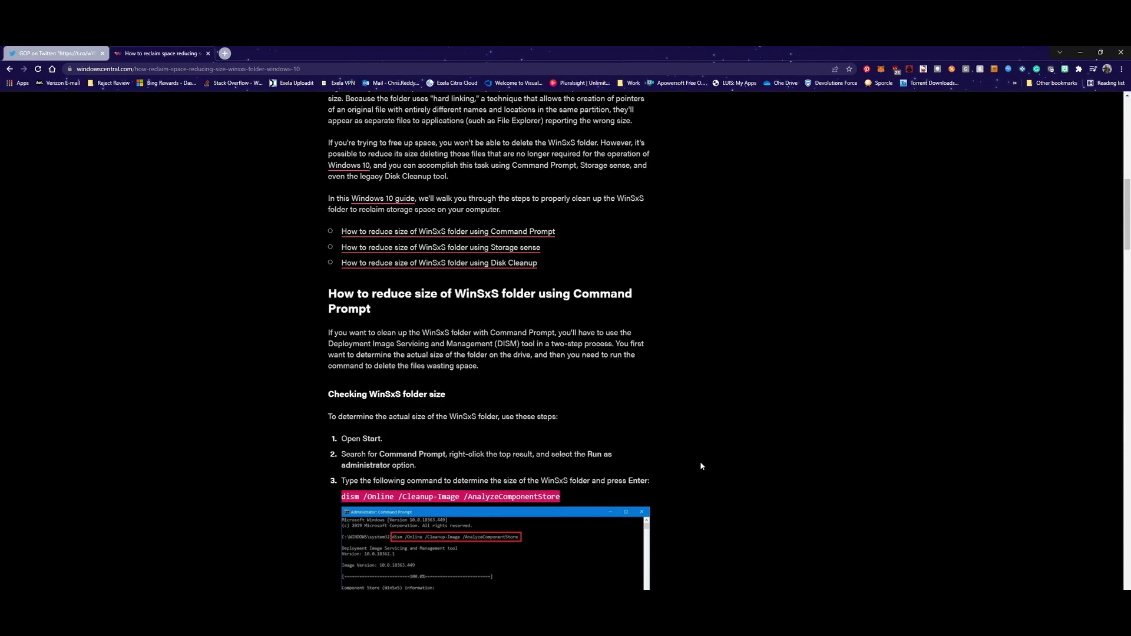
{"action": "scroll", "coordinate": [699, 465], "scroll_direction": "down", "scroll_amount": 4}
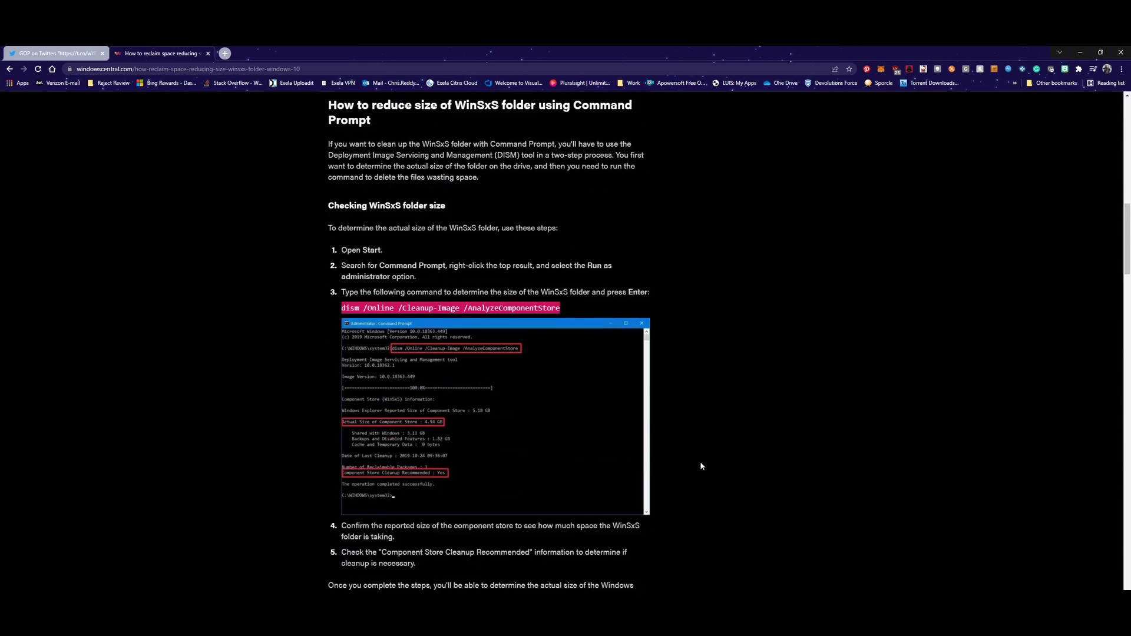
{"action": "scroll", "coordinate": [701, 466], "scroll_direction": "down", "scroll_amount": 5}
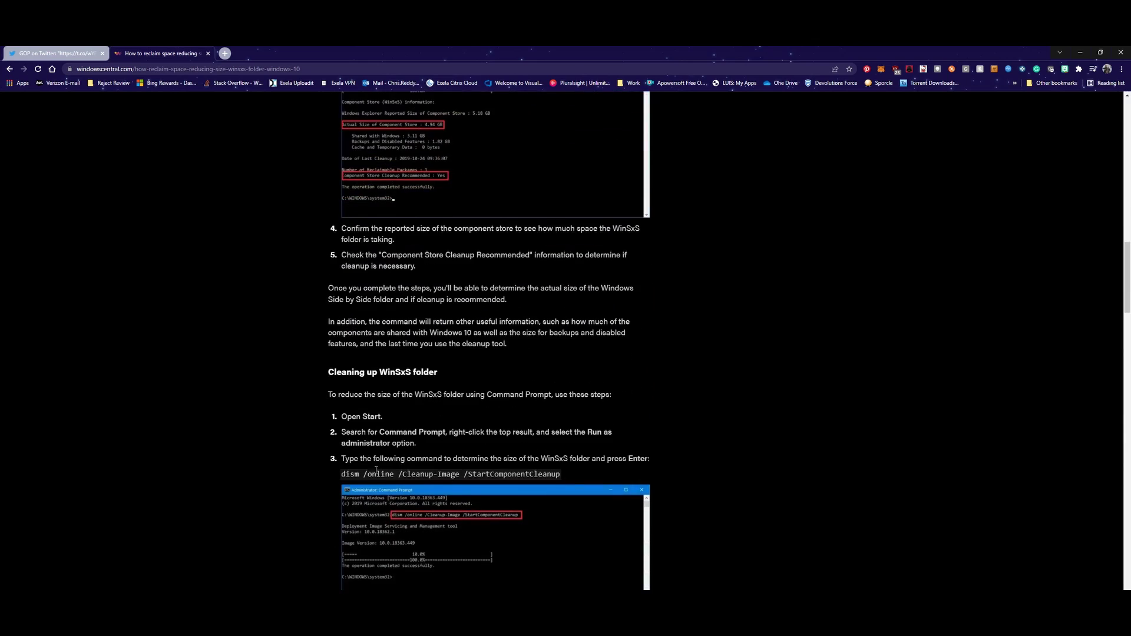
{"action": "left_click_drag", "start_coordinate": [341, 475], "coordinate": [565, 481]}
{"action": "key", "text": "ctrl+c"}
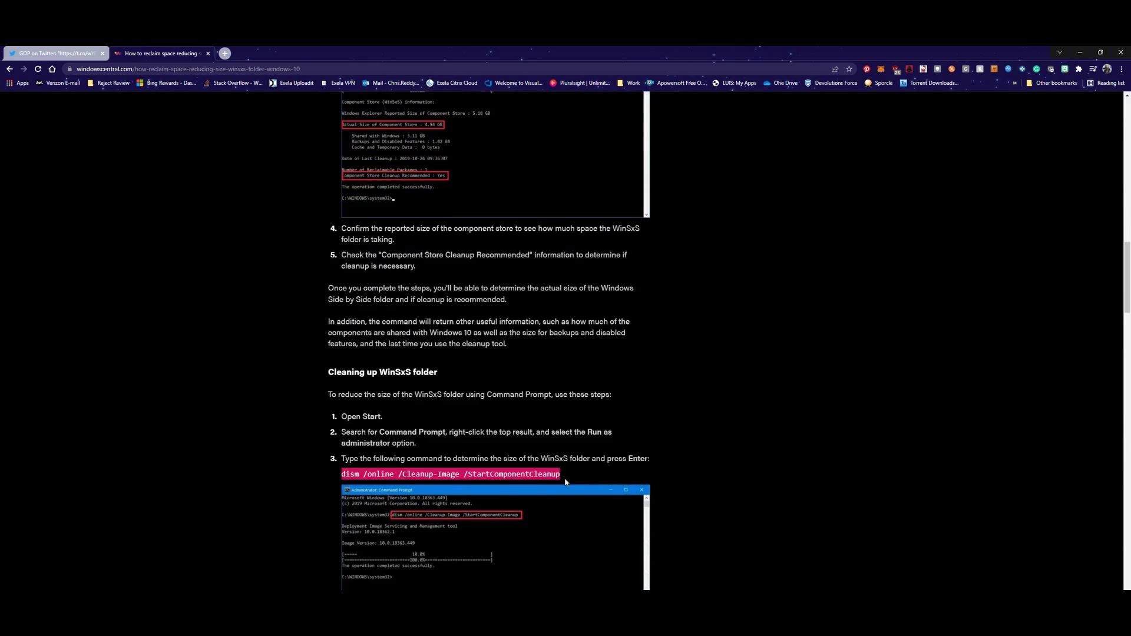
Run dism /online /Cleanup-Image /StartComponentCleanup in the administrator Command Prompt and shift its window slightly aside.
{"action": "left_click", "coordinate": [1080, 52]}
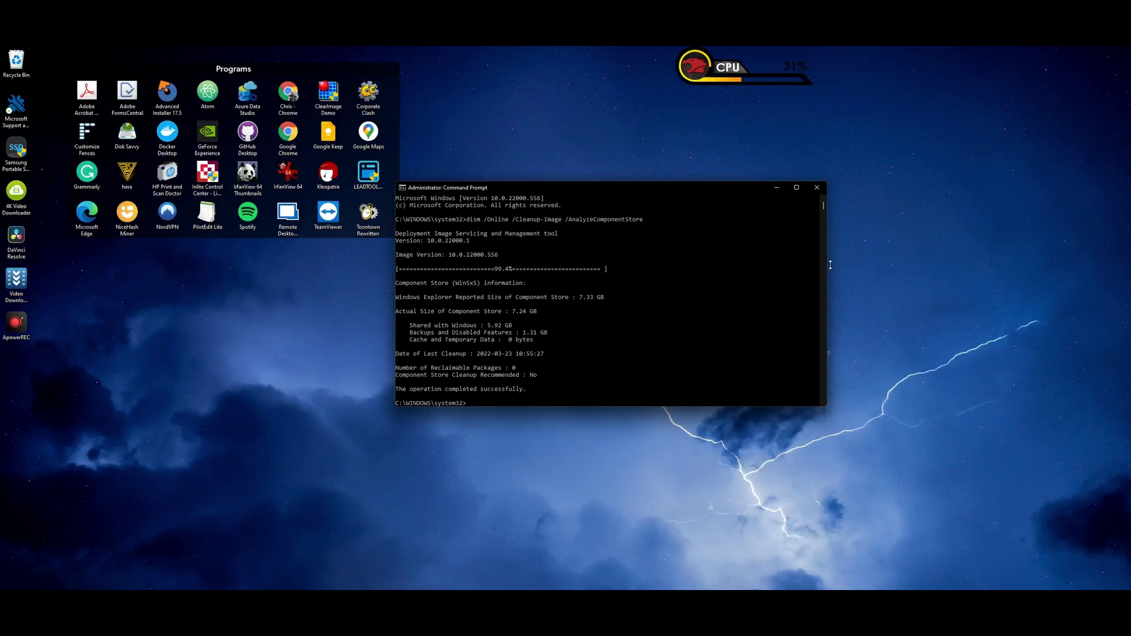
{"action": "left_click", "coordinate": [665, 346]}
{"action": "key", "text": "ctrl+v"}
{"action": "key", "text": "Return"}
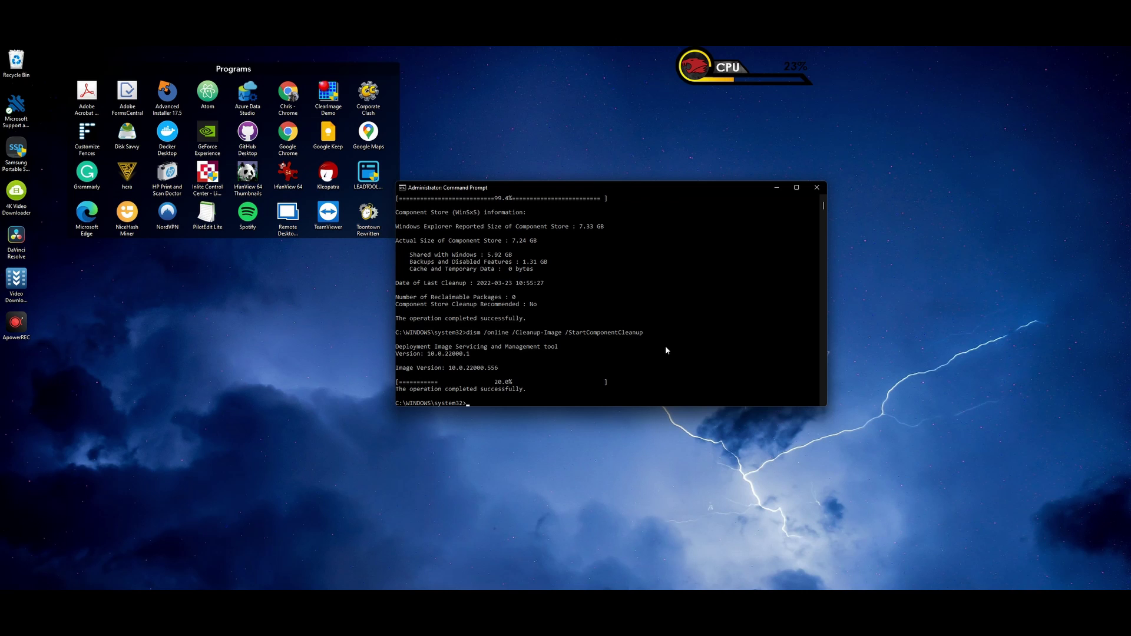
{"action": "left_click_drag", "start_coordinate": [592, 190], "coordinate": [648, 199]}
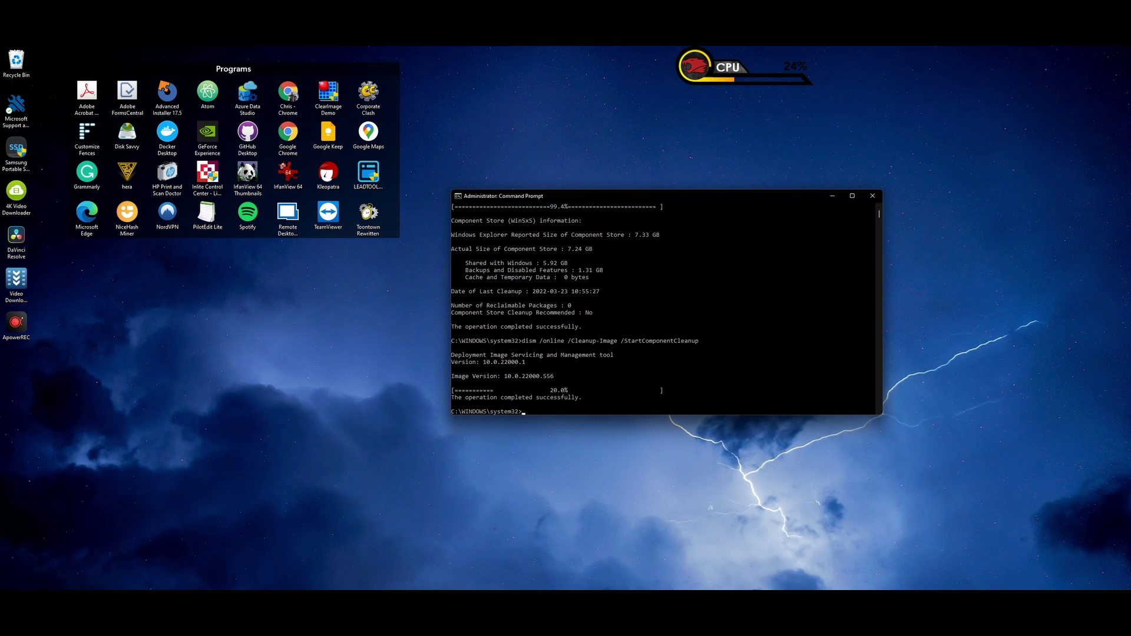
Open the Settings app and go to the Storage page under System.
{"action": "key", "text": "super"}
{"action": "type", "text": "settings"}
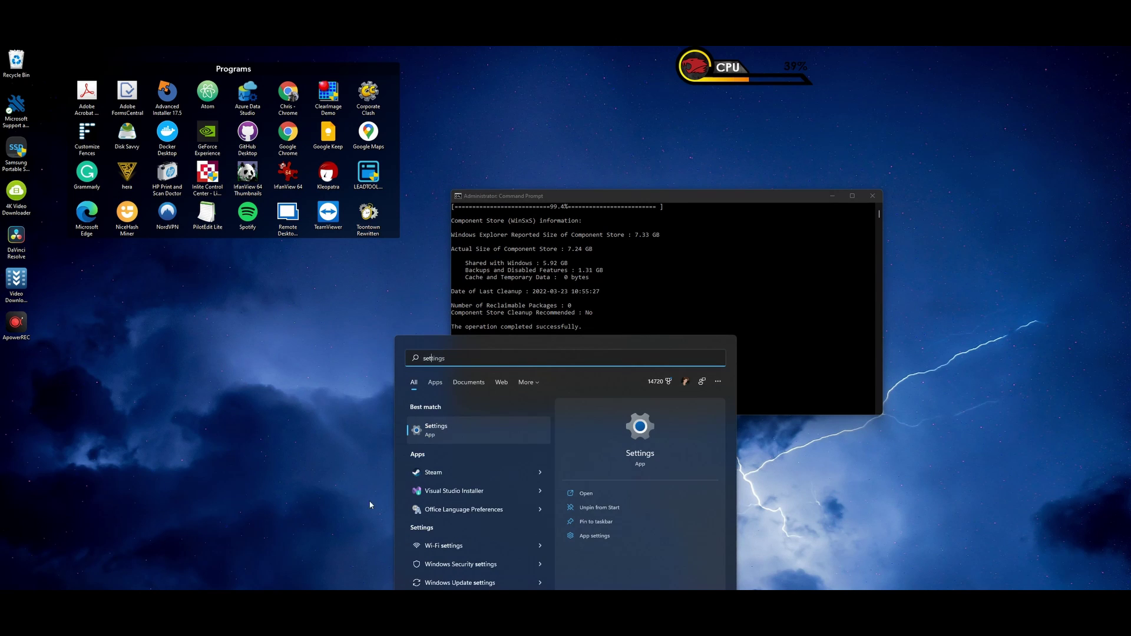
{"action": "left_click", "coordinate": [451, 433]}
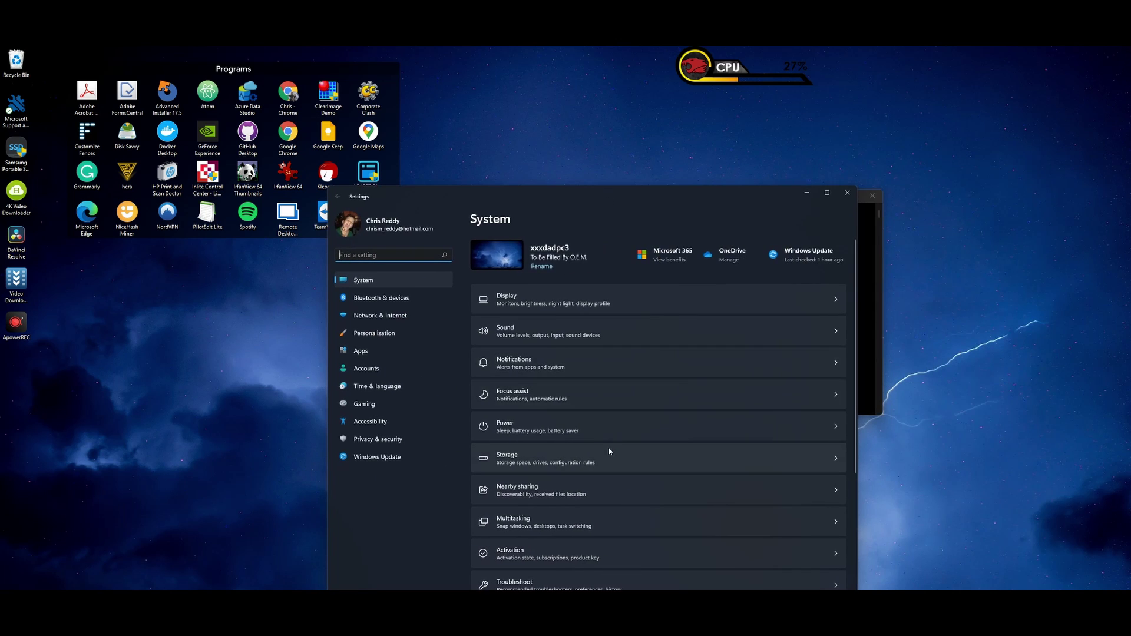
{"action": "scroll", "coordinate": [687, 448], "scroll_direction": "down", "scroll_amount": 3}
{"action": "scroll", "coordinate": [685, 451], "scroll_direction": "down", "scroll_amount": 2}
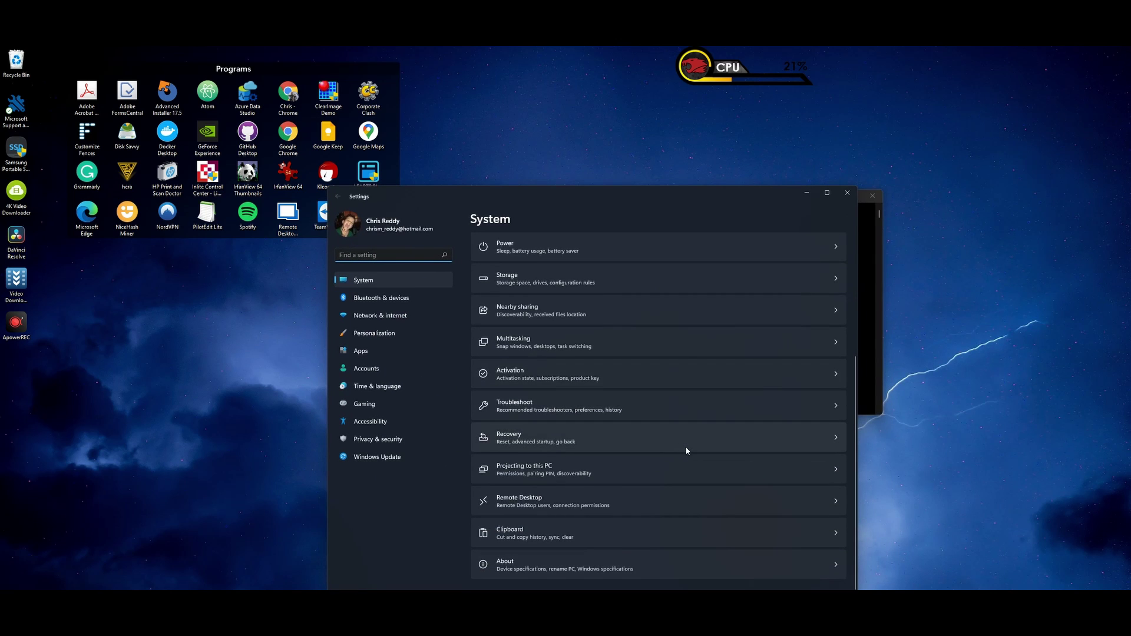
{"action": "scroll", "coordinate": [686, 451], "scroll_direction": "up", "scroll_amount": 5}
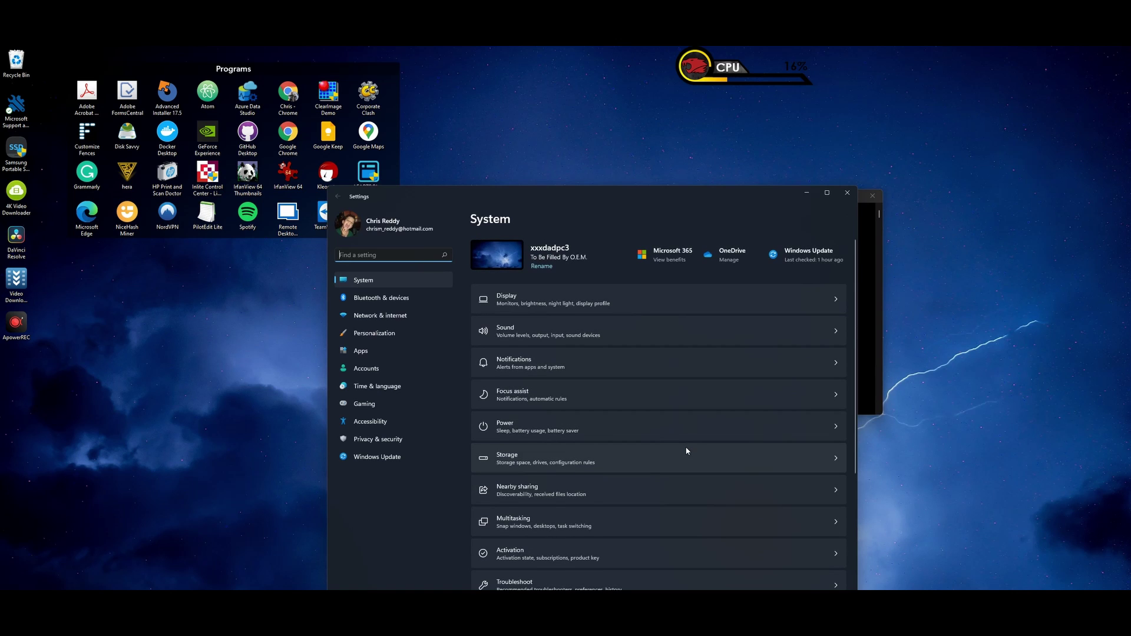
{"action": "left_click", "coordinate": [529, 465]}
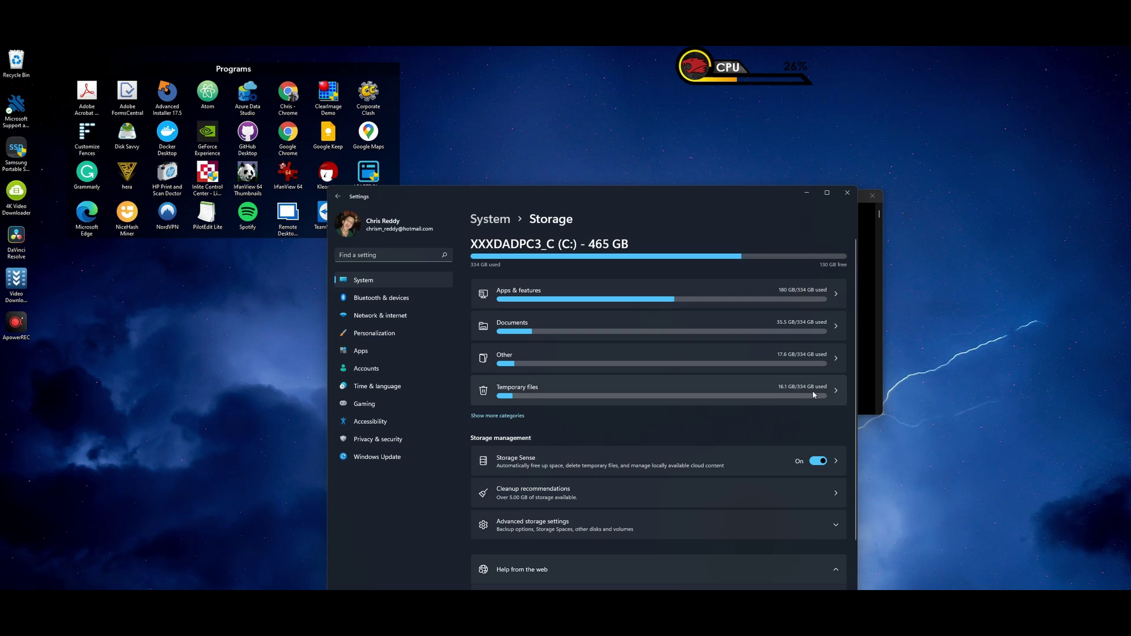
Open the Temporary files category of drive C and review the full list of removable file types and their sizes.
{"action": "left_click", "coordinate": [768, 394]}
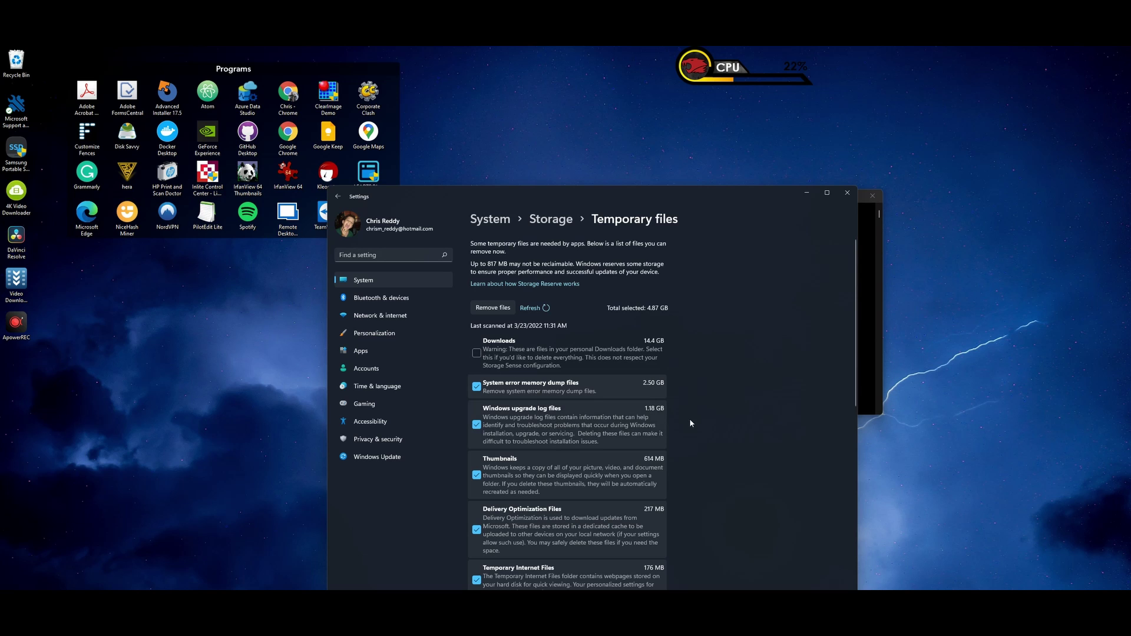
{"action": "scroll", "coordinate": [852, 399], "scroll_direction": "down", "scroll_amount": 1}
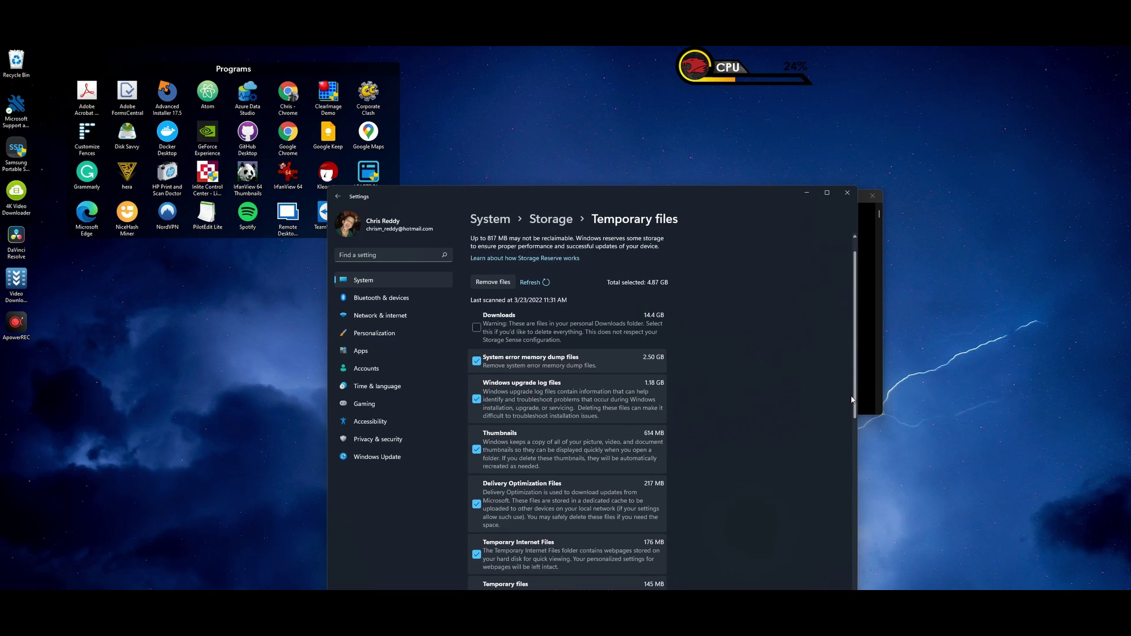
{"action": "left_click_drag", "start_coordinate": [852, 400], "coordinate": [831, 545]}
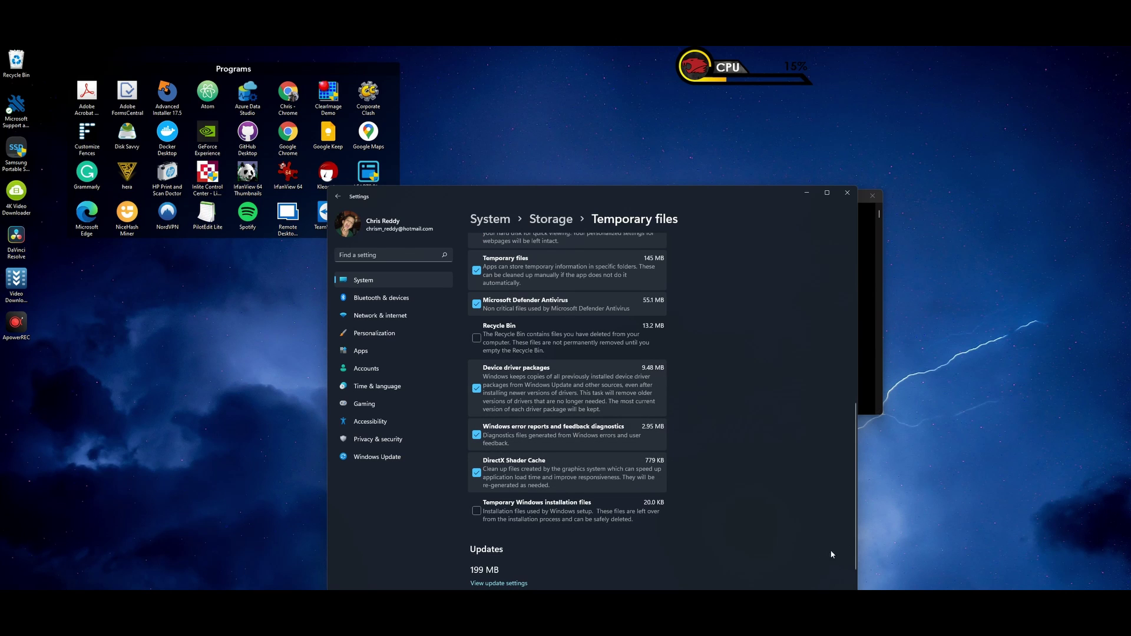
{"action": "left_click_drag", "start_coordinate": [855, 545], "coordinate": [879, 376]}
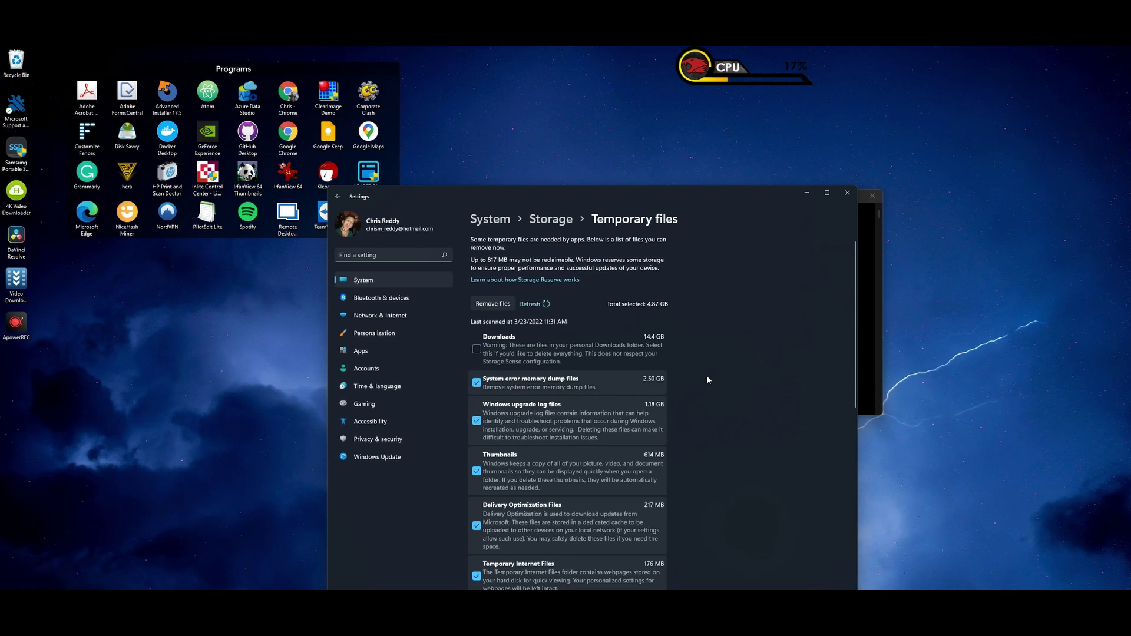
{"action": "scroll", "coordinate": [856, 315], "scroll_direction": "up", "scroll_amount": 1}
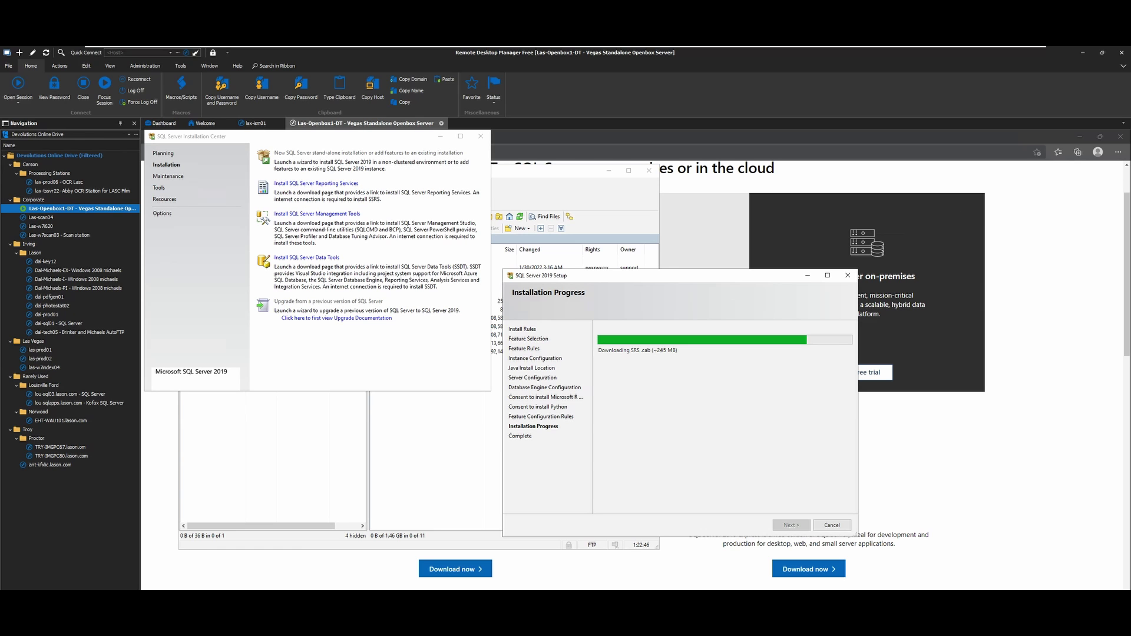
On the Windows 10 machine, minimize the Remote Desktop Manager and chat windows and open the Settings app.
{"action": "left_click", "coordinate": [1081, 57]}
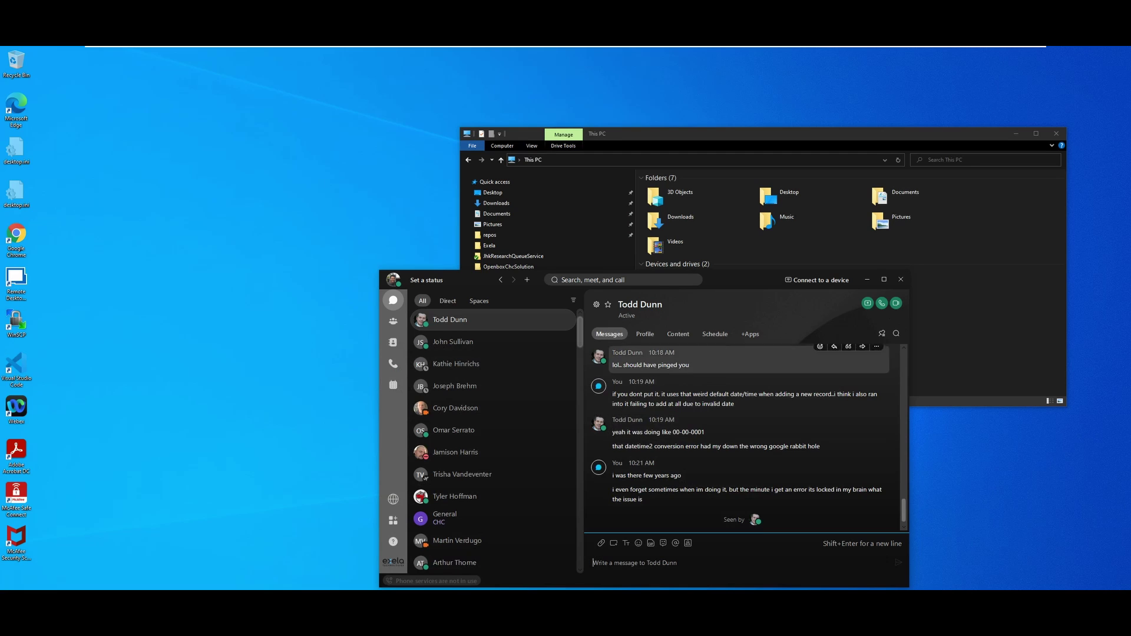
{"action": "left_click", "coordinate": [866, 280]}
{"action": "key", "text": "super"}
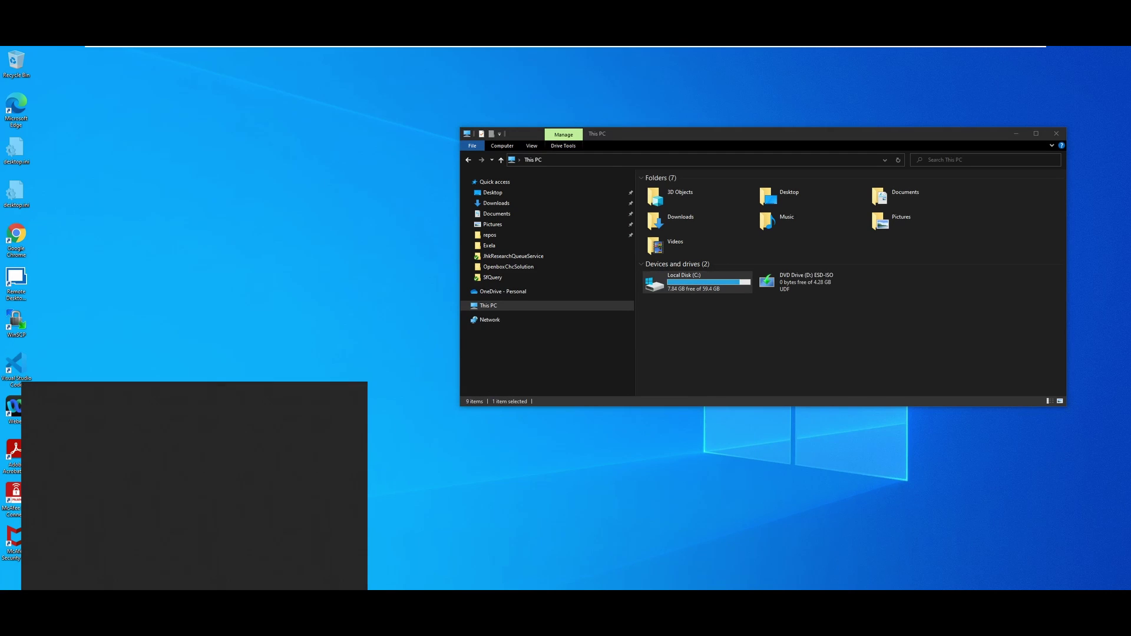
{"action": "type", "text": "se"}
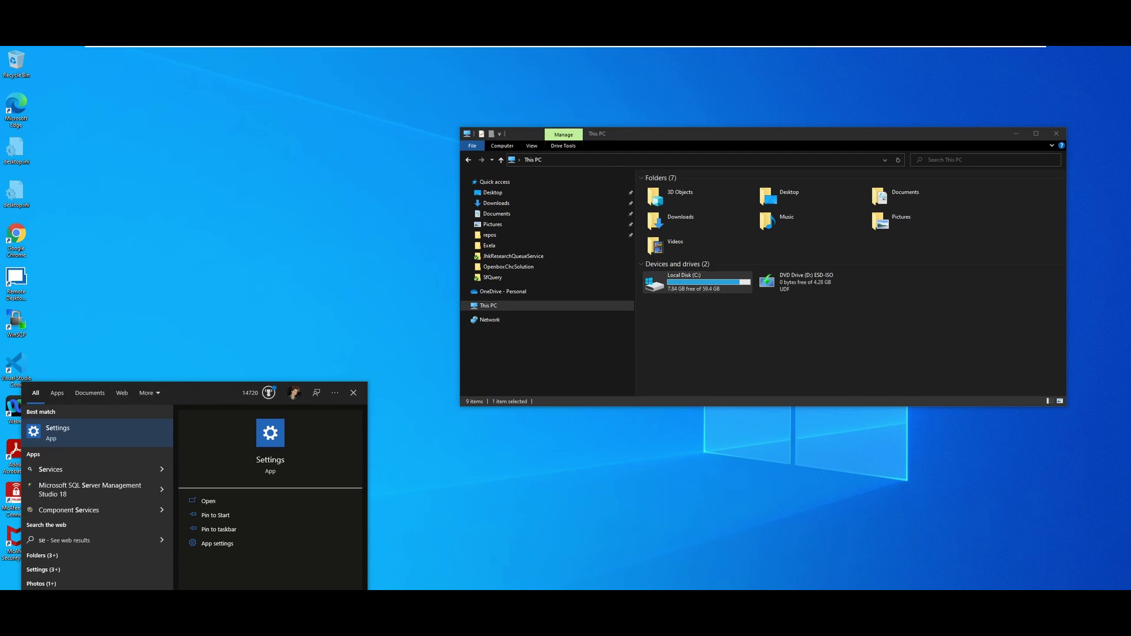
{"action": "left_click", "coordinate": [104, 436]}
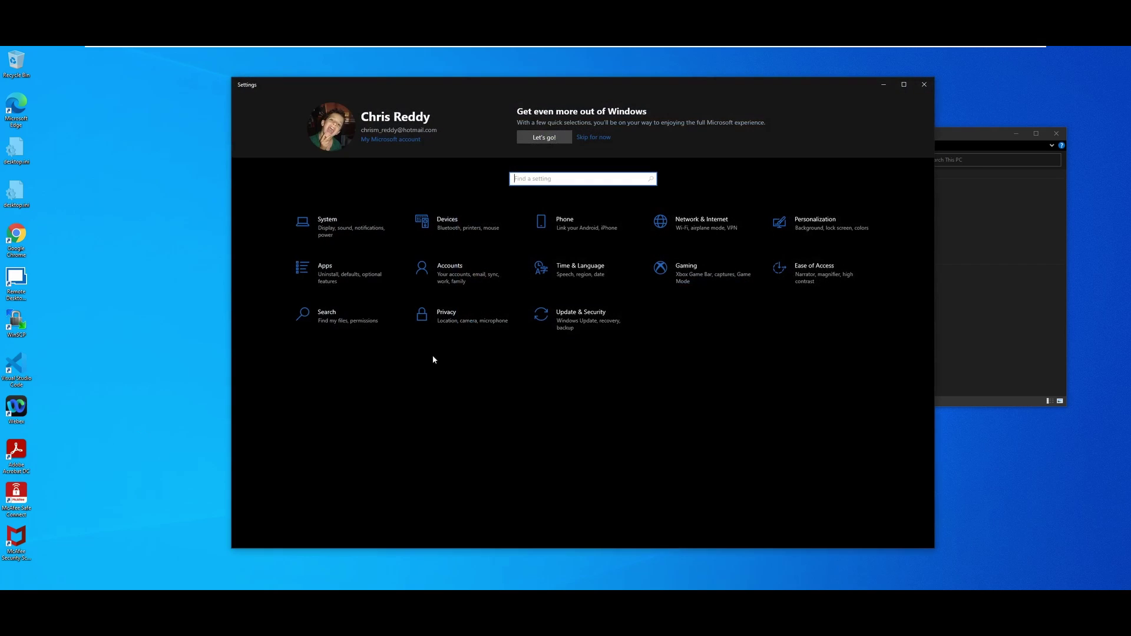
Open the Temporary files list for Local Disk (C:) in the Windows 10 system storage settings.
{"action": "left_click", "coordinate": [334, 225]}
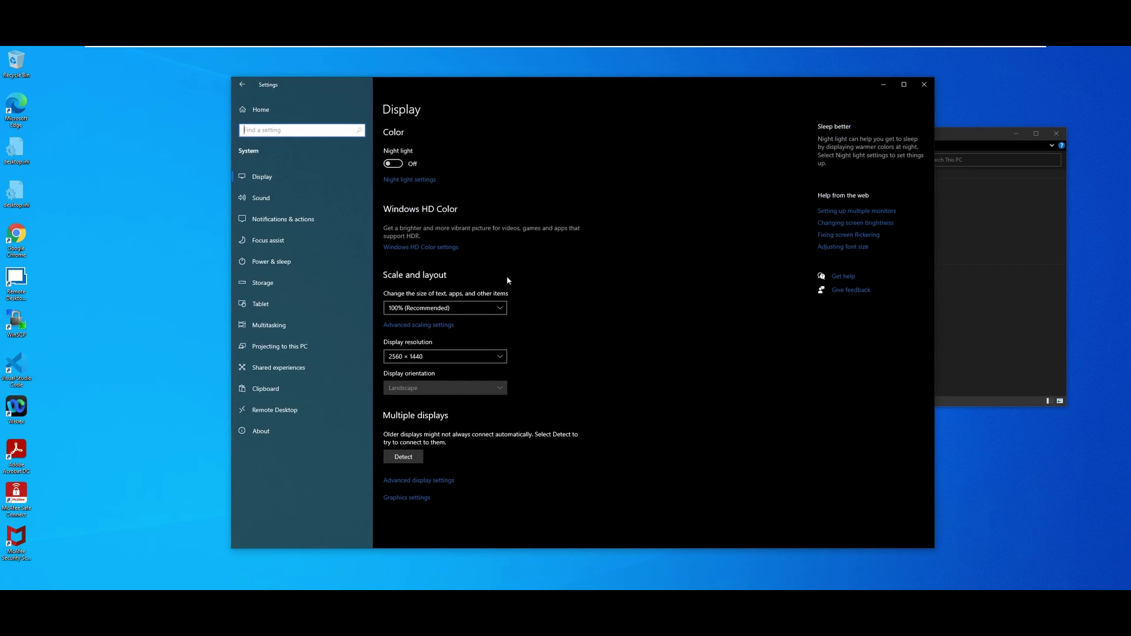
{"action": "left_click", "coordinate": [306, 283]}
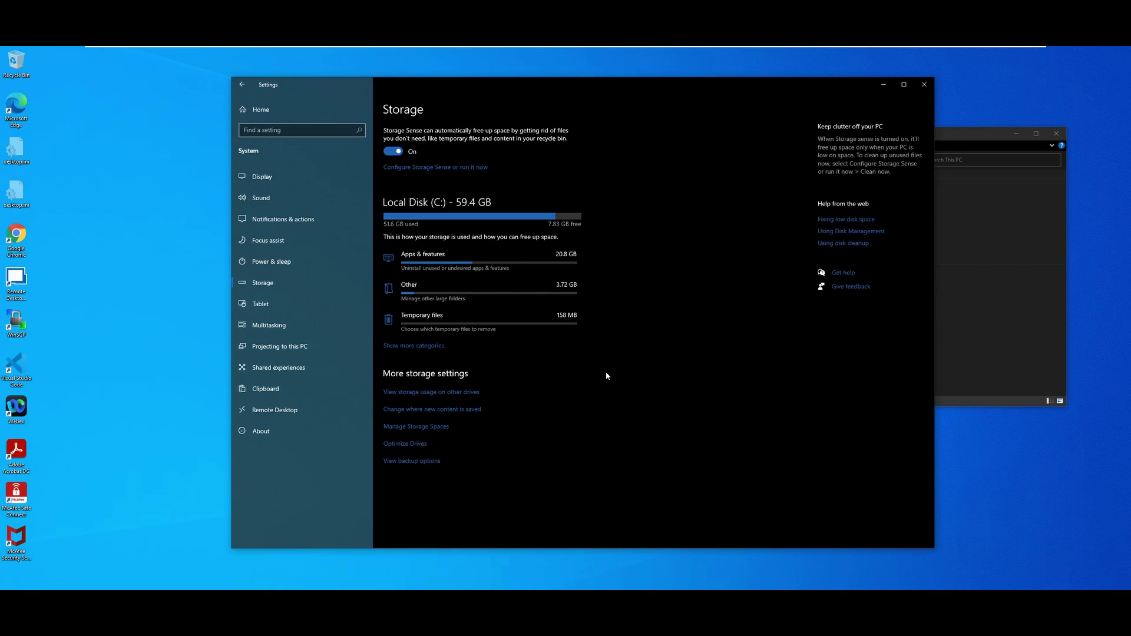
{"action": "left_click", "coordinate": [455, 327]}
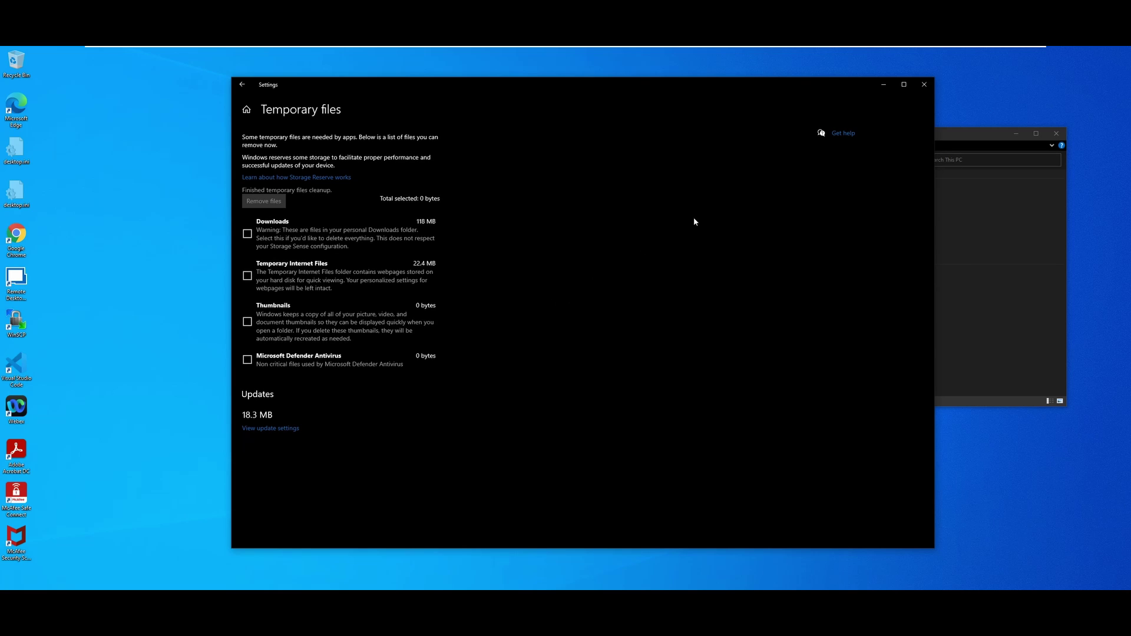
Close the Windows 10 Settings window, return to the Windows 11 machine and permanently remove the temporary files already selected there.
{"action": "left_click", "coordinate": [925, 84]}
{"action": "mouse_move", "coordinate": [987, 49]}
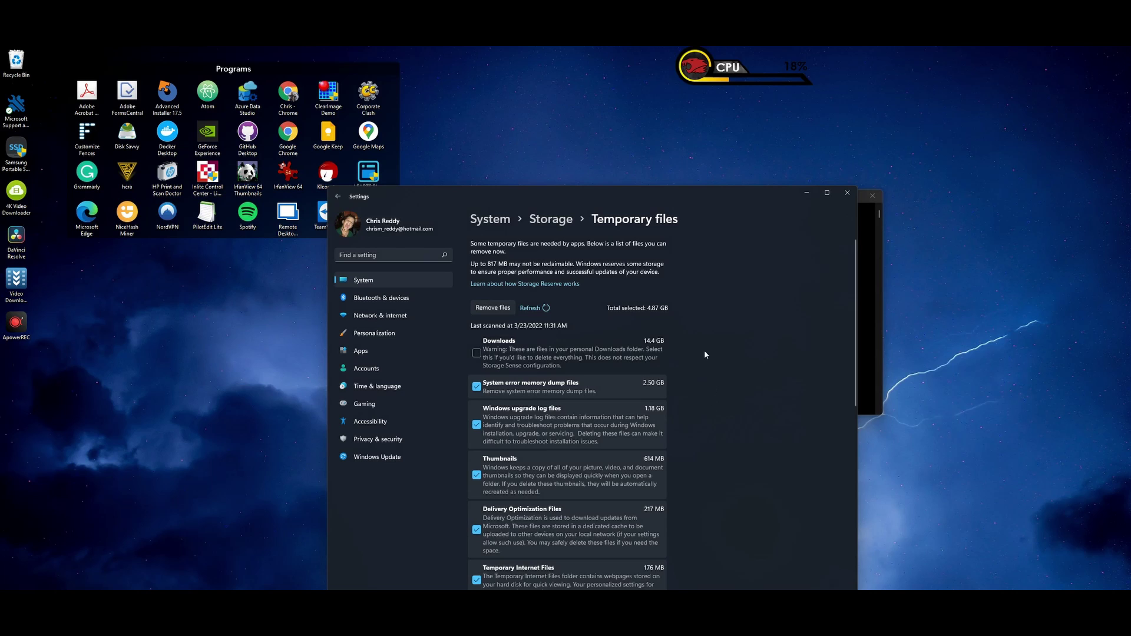
{"action": "left_click", "coordinate": [492, 309]}
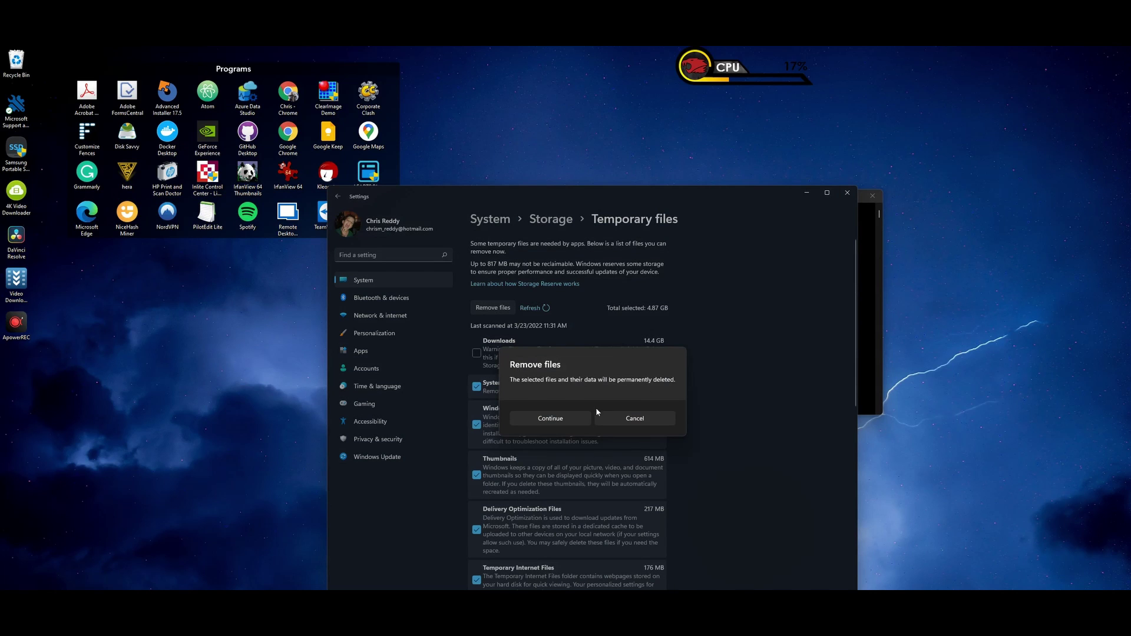
{"action": "left_click", "coordinate": [550, 419]}
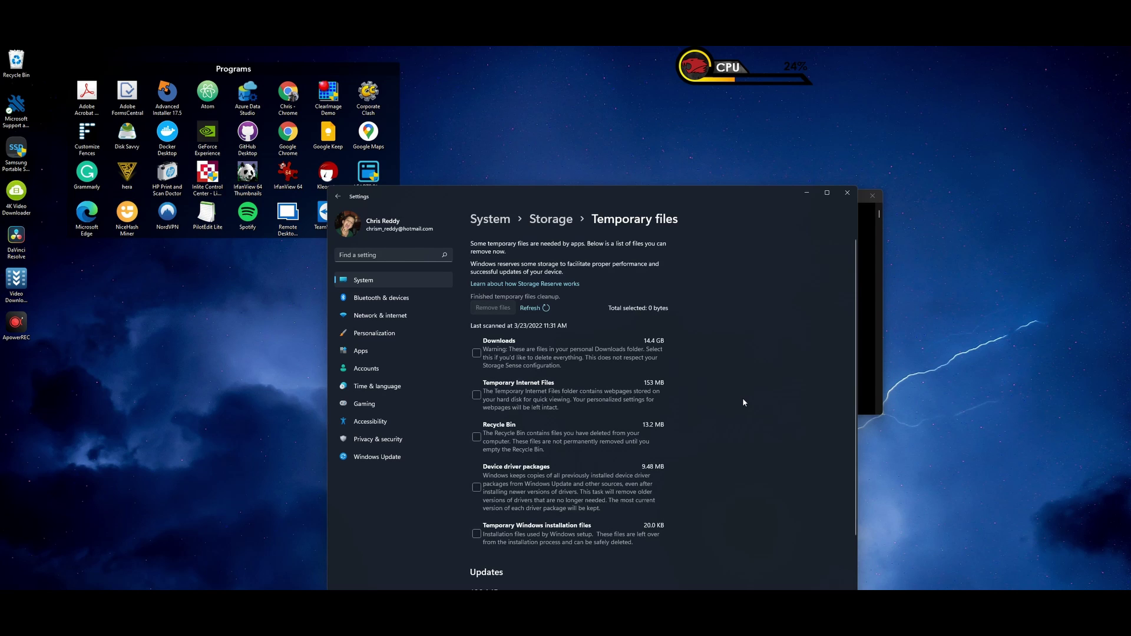
Review the remaining temporary file categories after the cleanup and close the Settings window.
{"action": "scroll", "coordinate": [742, 402], "scroll_direction": "down", "scroll_amount": 2}
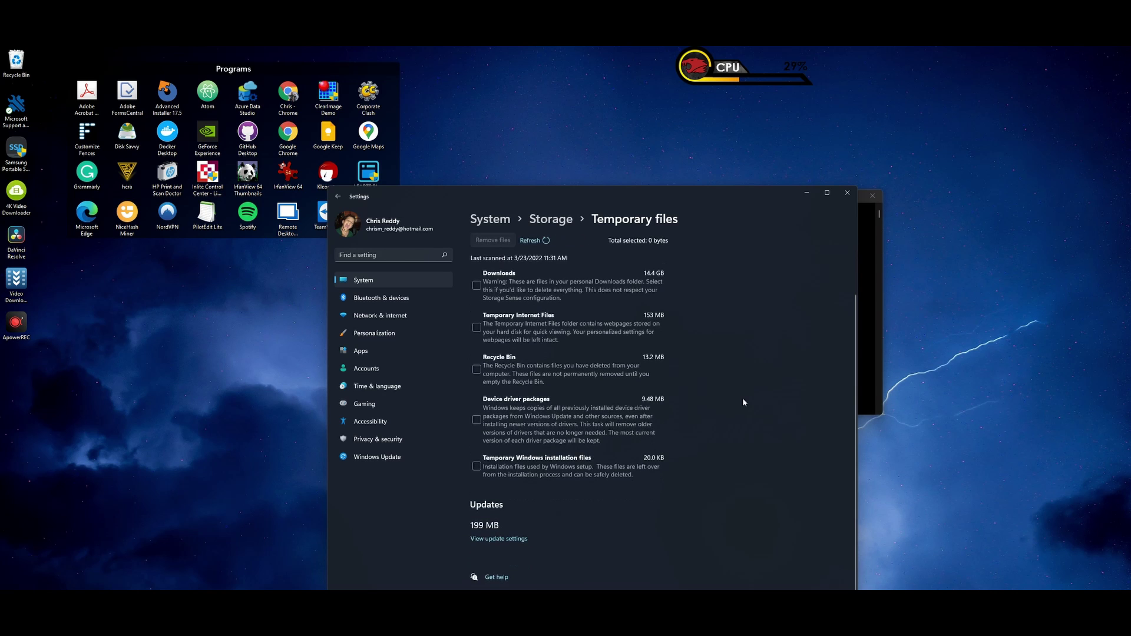
{"action": "scroll", "coordinate": [742, 398], "scroll_direction": "up", "scroll_amount": 2}
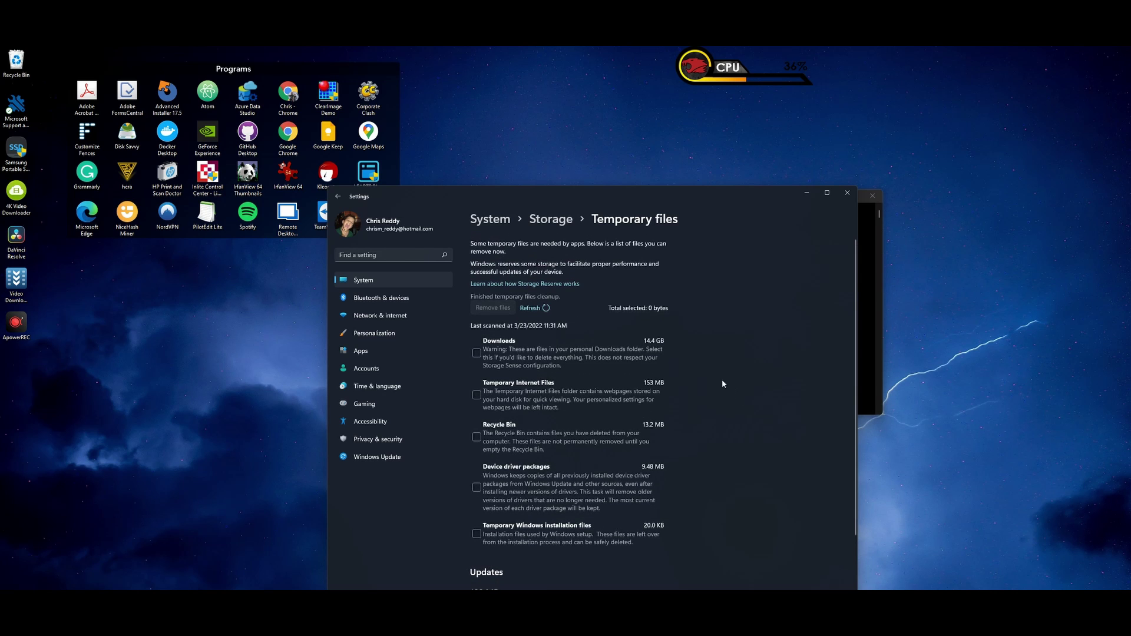
{"action": "scroll", "coordinate": [754, 507], "scroll_direction": "down", "scroll_amount": 2}
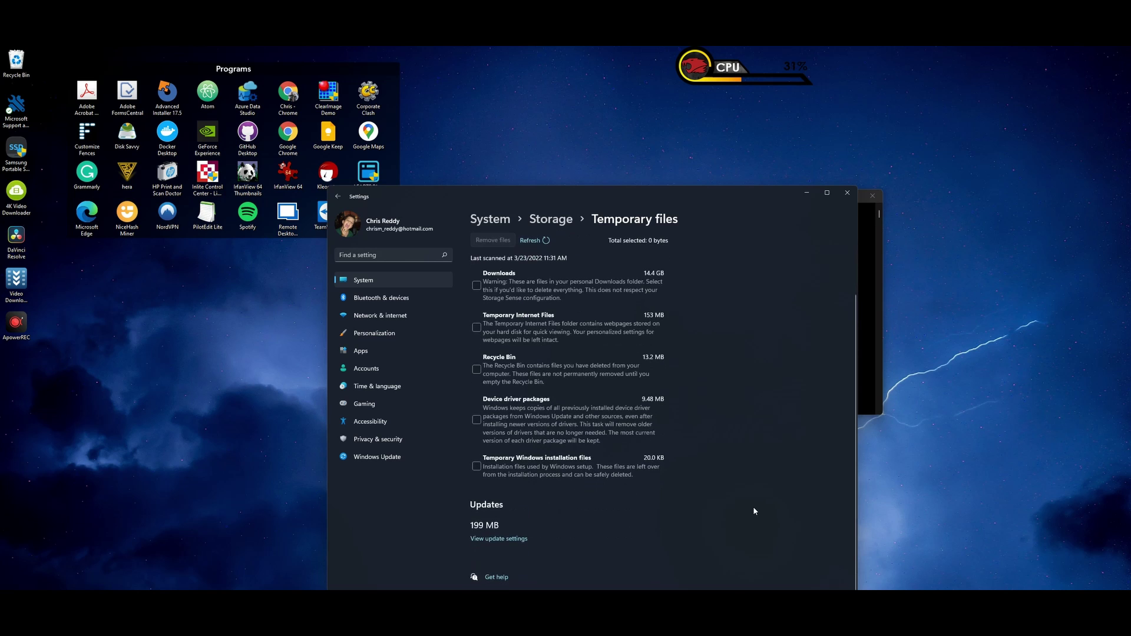
{"action": "left_click", "coordinate": [846, 194]}
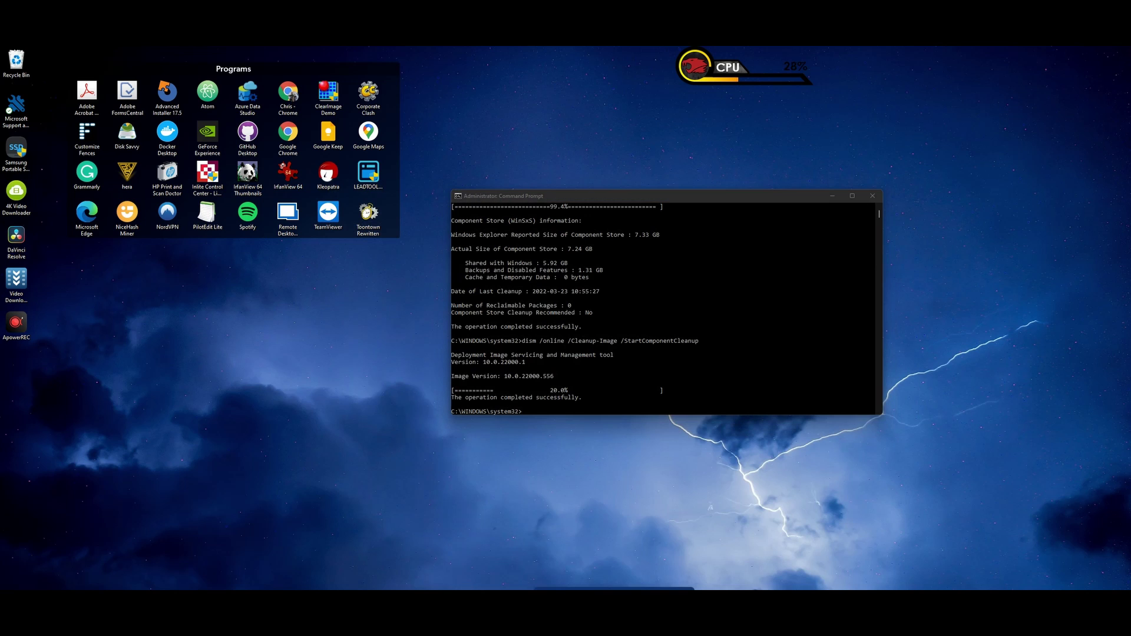
Open the properties of drive C from This PC in File Explorer and start Disk Cleanup for the drive.
{"action": "left_click", "coordinate": [654, 610]}
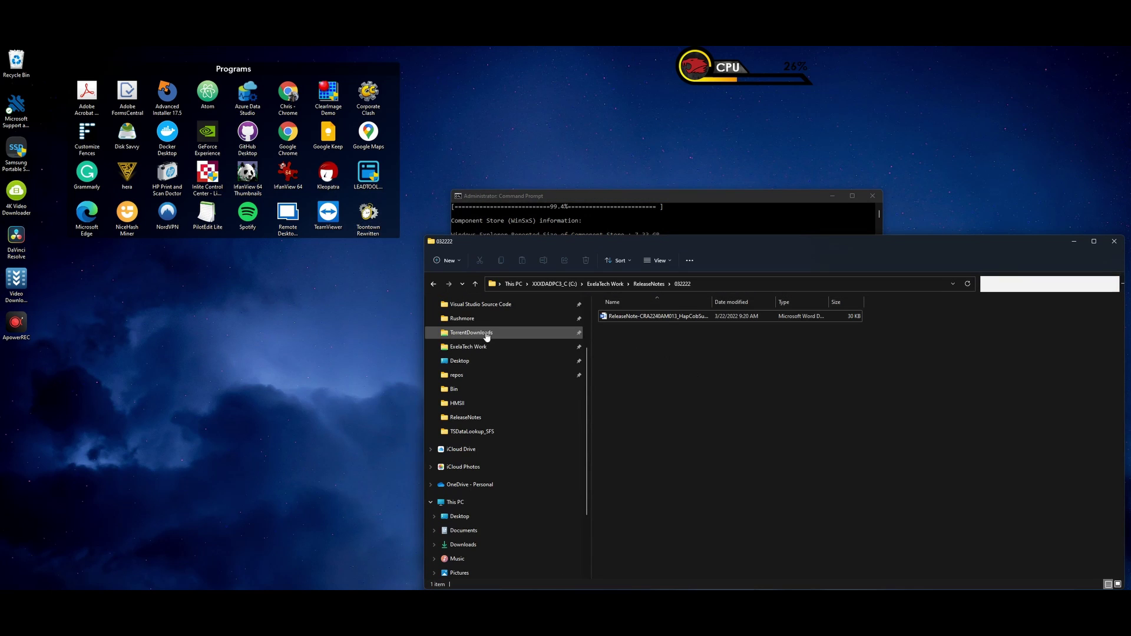
{"action": "left_click", "coordinate": [565, 305]}
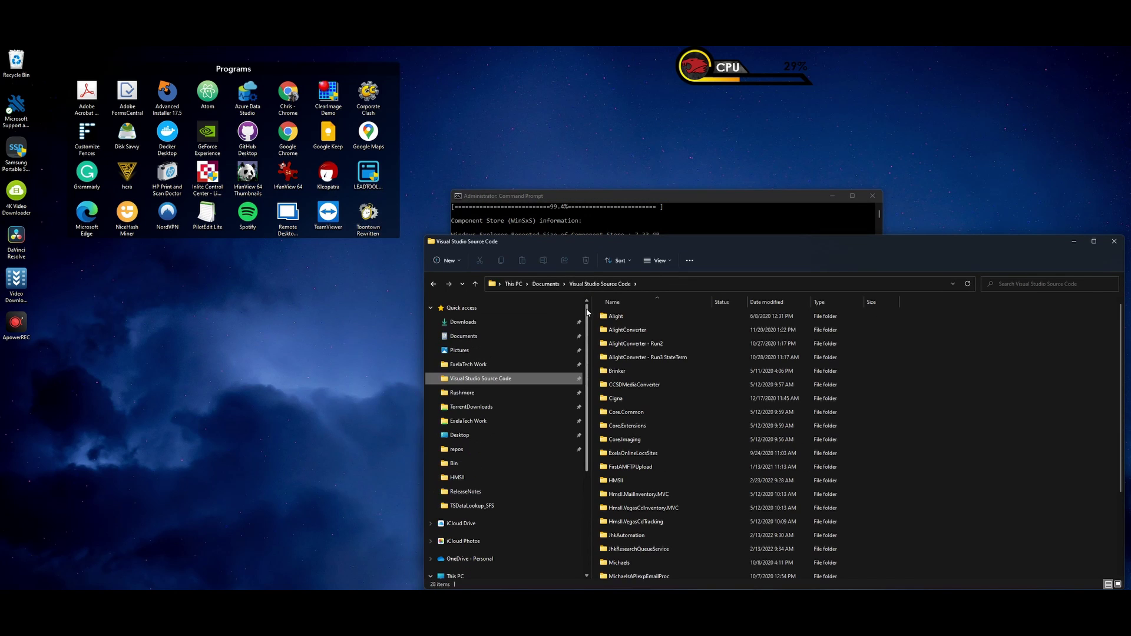
{"action": "scroll", "coordinate": [581, 518], "scroll_direction": "down", "scroll_amount": 2}
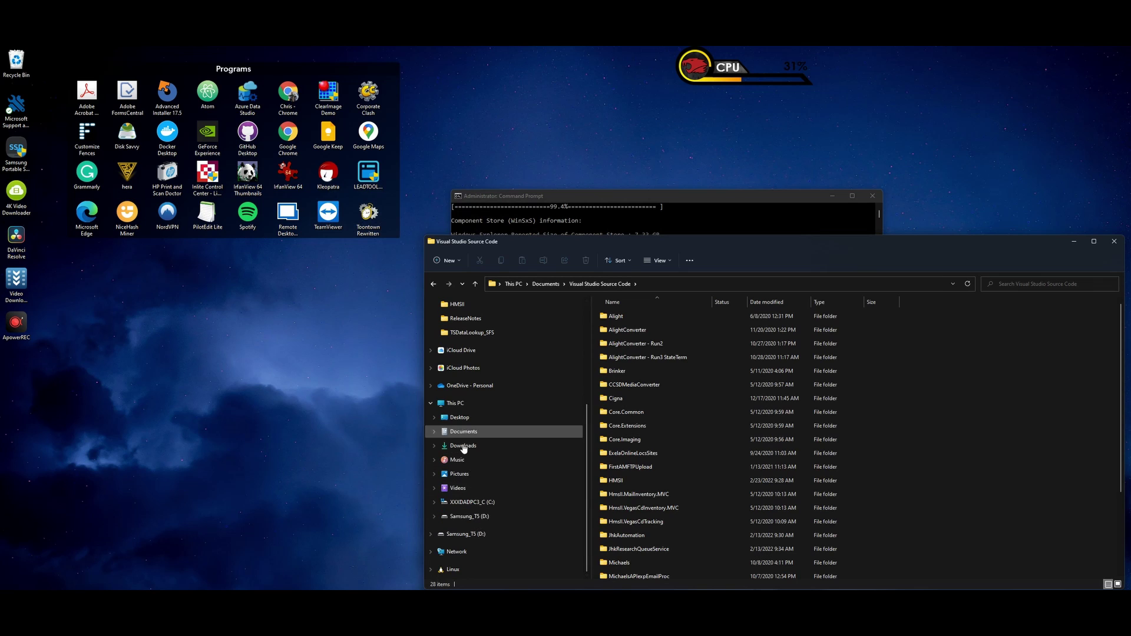
{"action": "left_click", "coordinate": [464, 404]}
{"action": "right_click", "coordinate": [665, 393]}
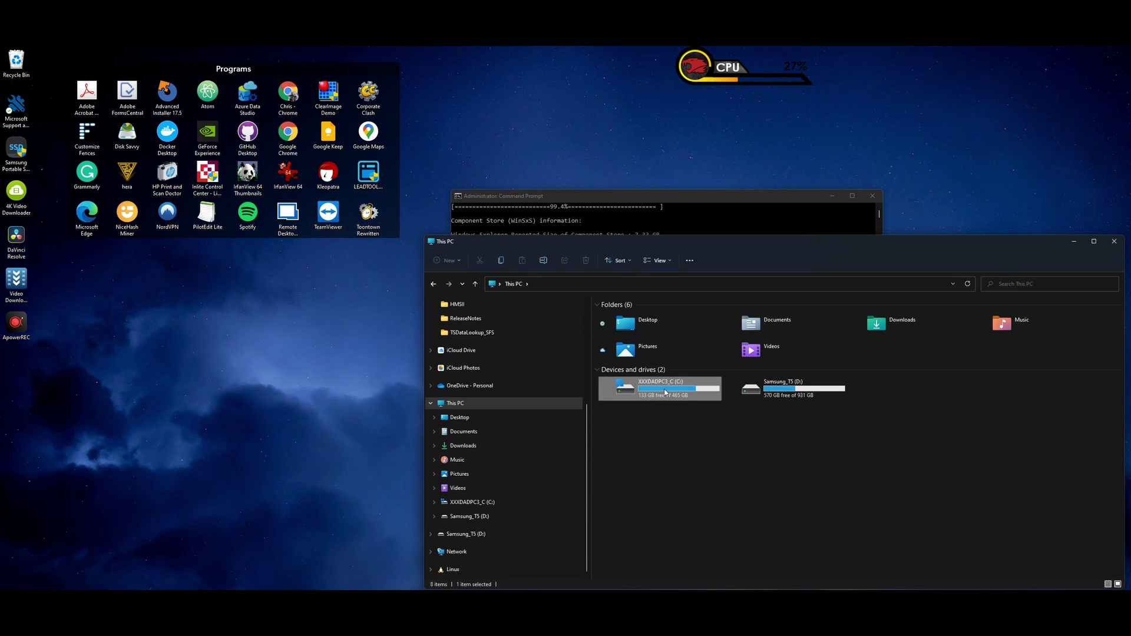
{"action": "left_click", "coordinate": [702, 491]}
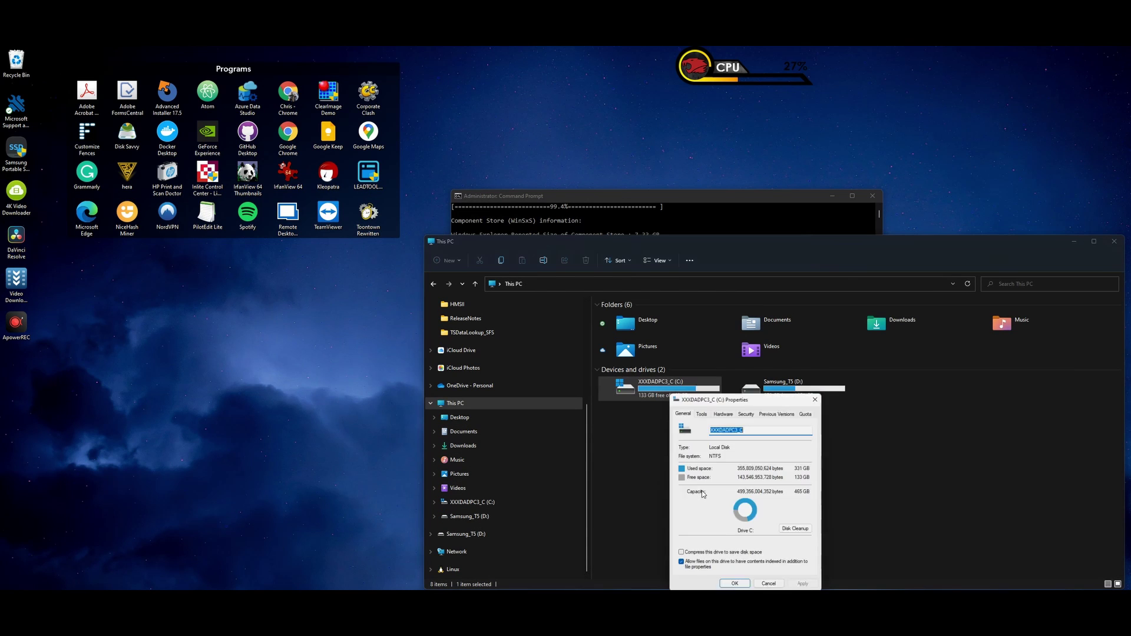
{"action": "left_click", "coordinate": [799, 530]}
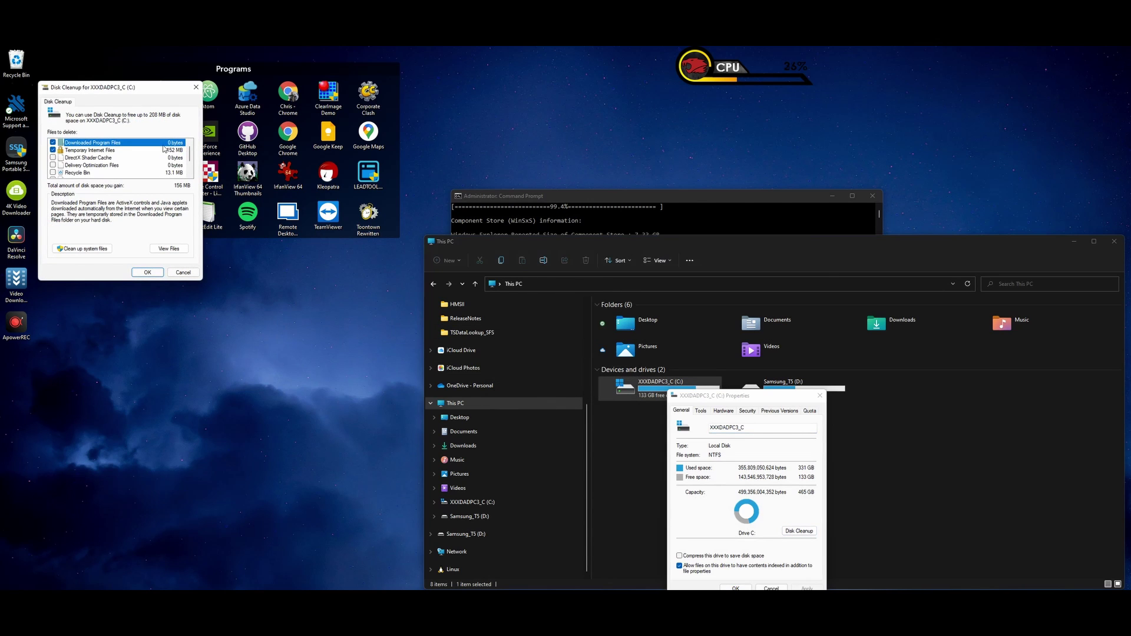
Reposition the Disk Cleanup dialog, look through the files to delete and select Temporary files.
{"action": "left_click_drag", "start_coordinate": [129, 89], "coordinate": [387, 297]}
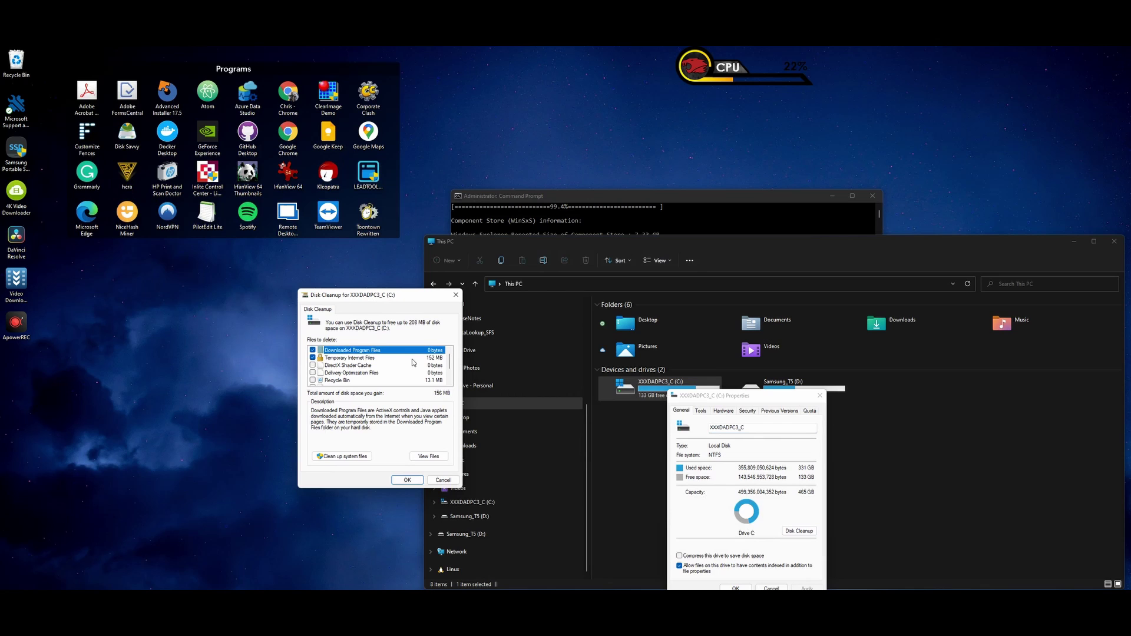
{"action": "left_click_drag", "start_coordinate": [450, 361], "coordinate": [451, 367]}
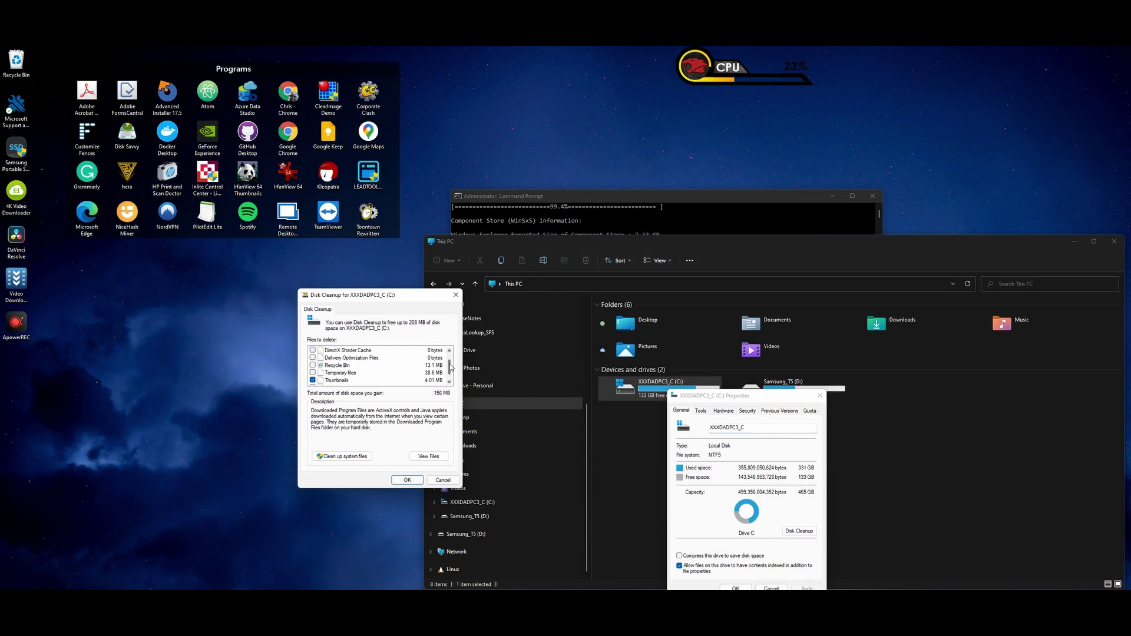
{"action": "left_click", "coordinate": [313, 373]}
{"action": "left_click_drag", "start_coordinate": [451, 370], "coordinate": [450, 378]}
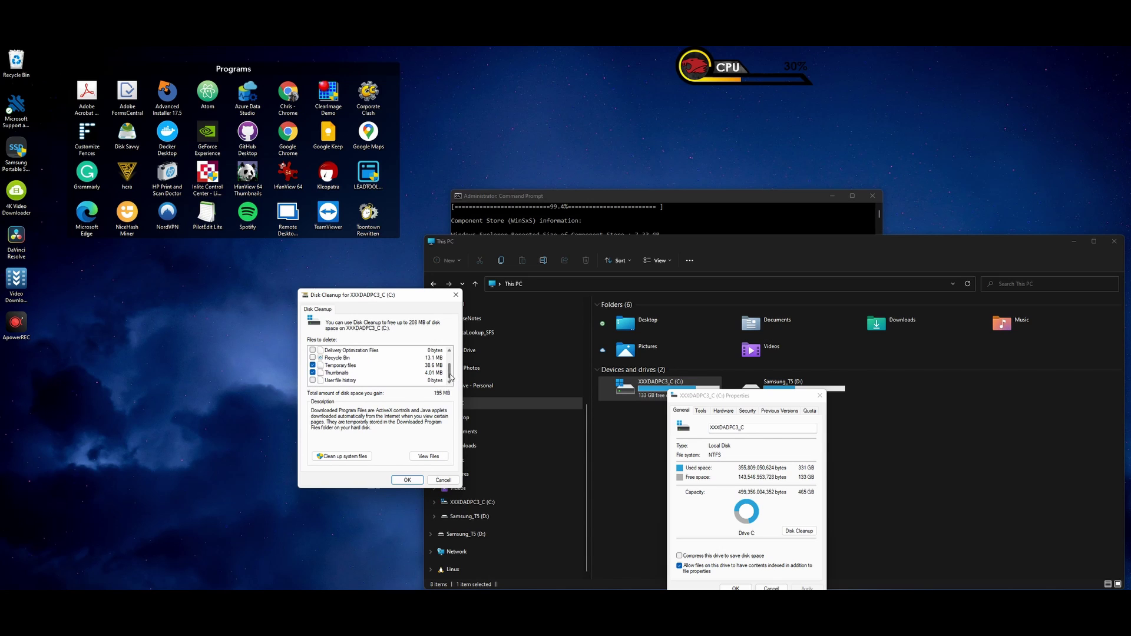
Review the Disk Cleanup list with system files included, cancel the cleanup and close the drive C properties.
{"action": "left_click", "coordinate": [361, 456]}
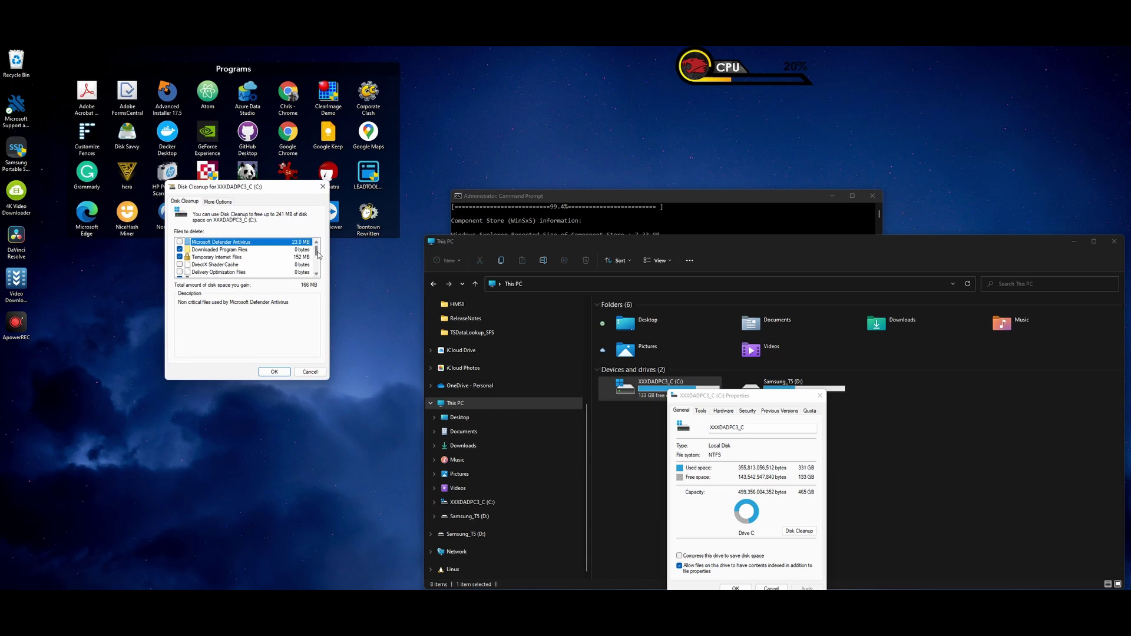
{"action": "scroll", "coordinate": [318, 254], "scroll_direction": "down", "scroll_amount": 1}
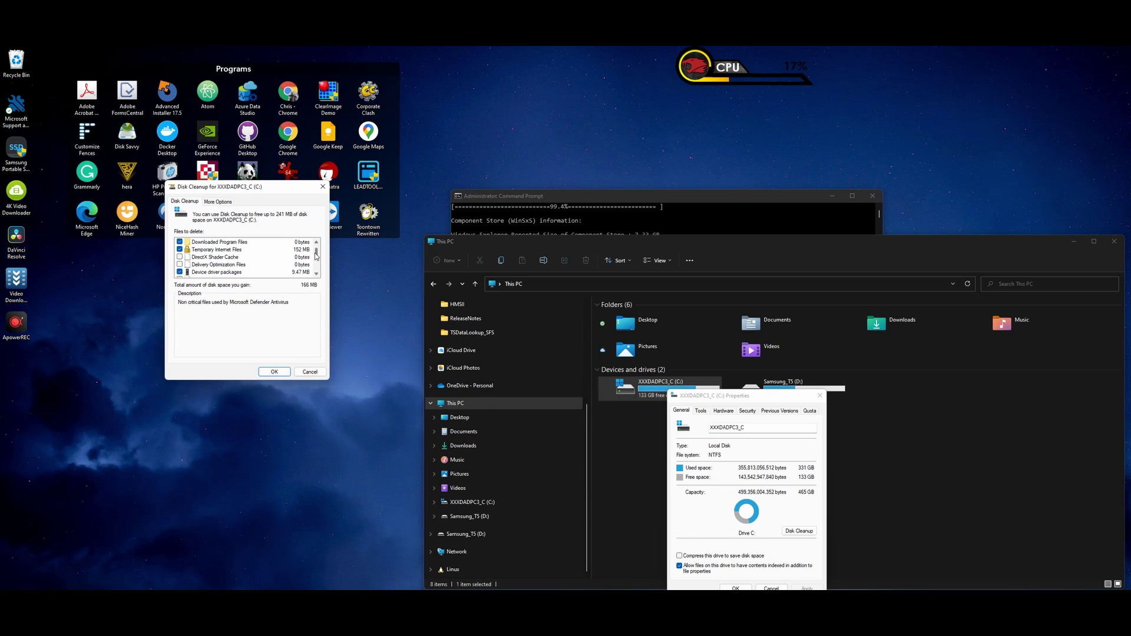
{"action": "scroll", "coordinate": [318, 258], "scroll_direction": "down", "scroll_amount": 2}
{"action": "scroll", "coordinate": [319, 262], "scroll_direction": "down", "scroll_amount": 1}
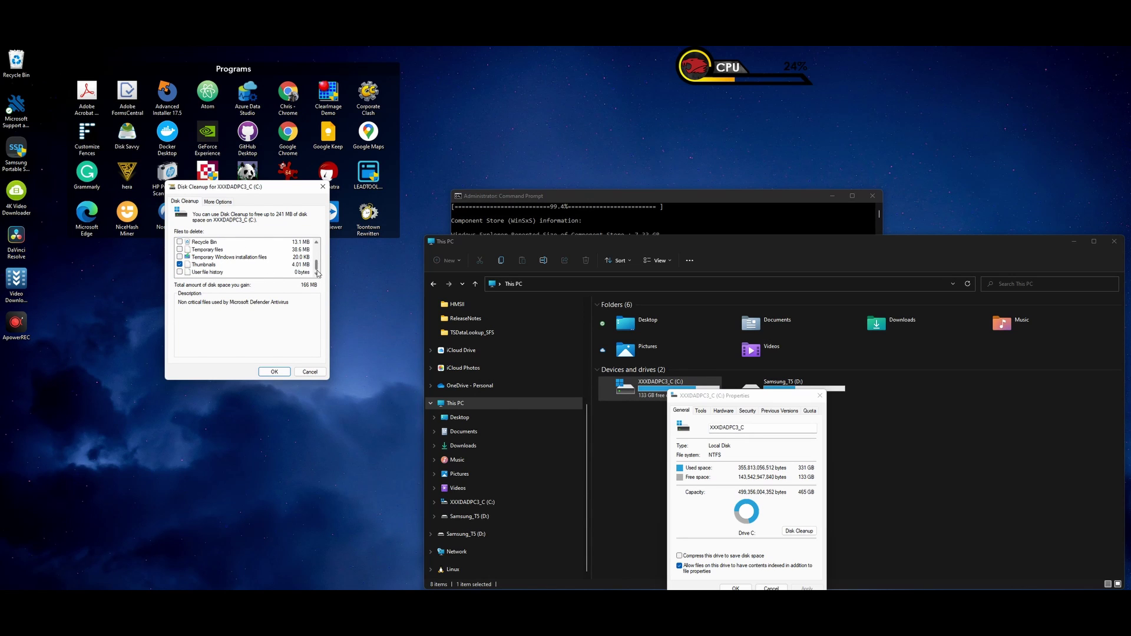
{"action": "scroll", "coordinate": [318, 265], "scroll_direction": "up", "scroll_amount": 3}
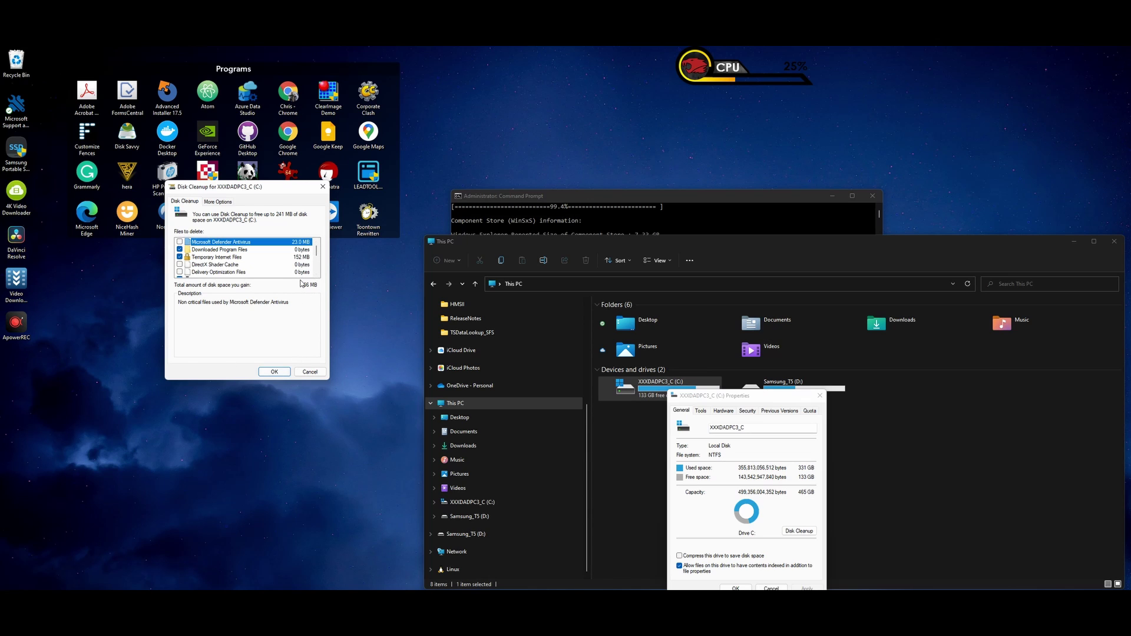
{"action": "left_click", "coordinate": [309, 373]}
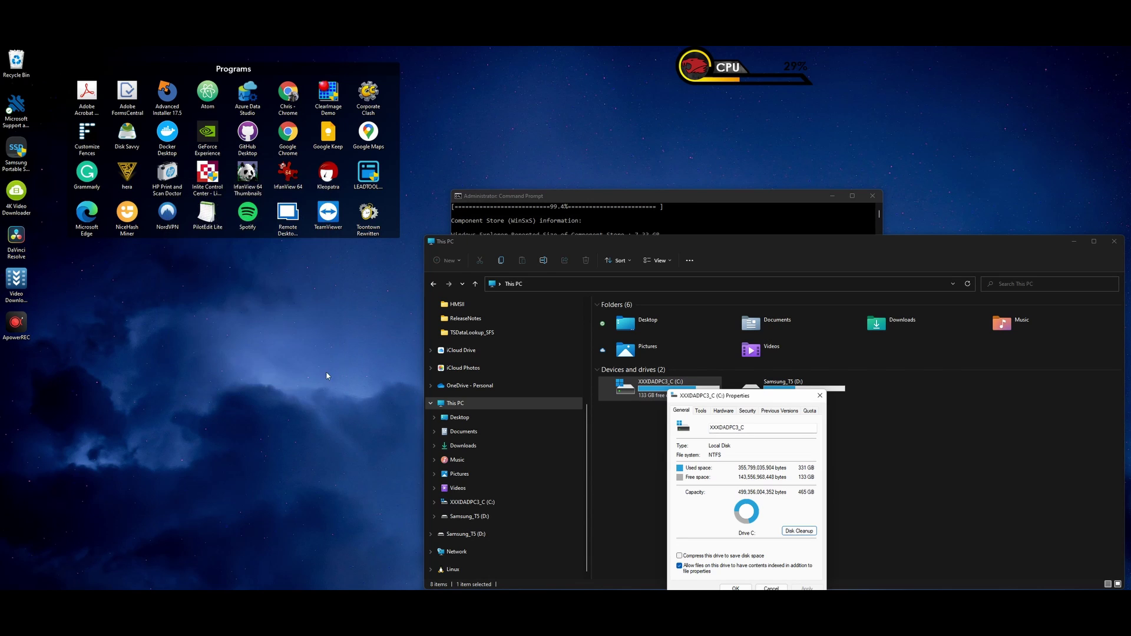
{"action": "left_click_drag", "start_coordinate": [733, 400], "coordinate": [280, 333]}
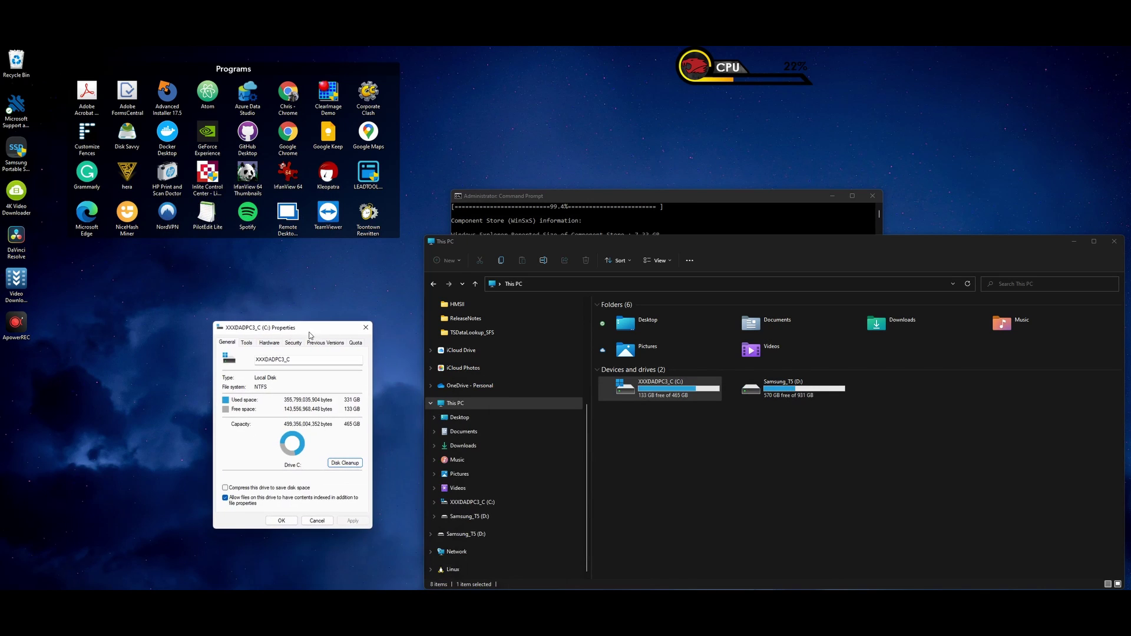
{"action": "left_click", "coordinate": [366, 329]}
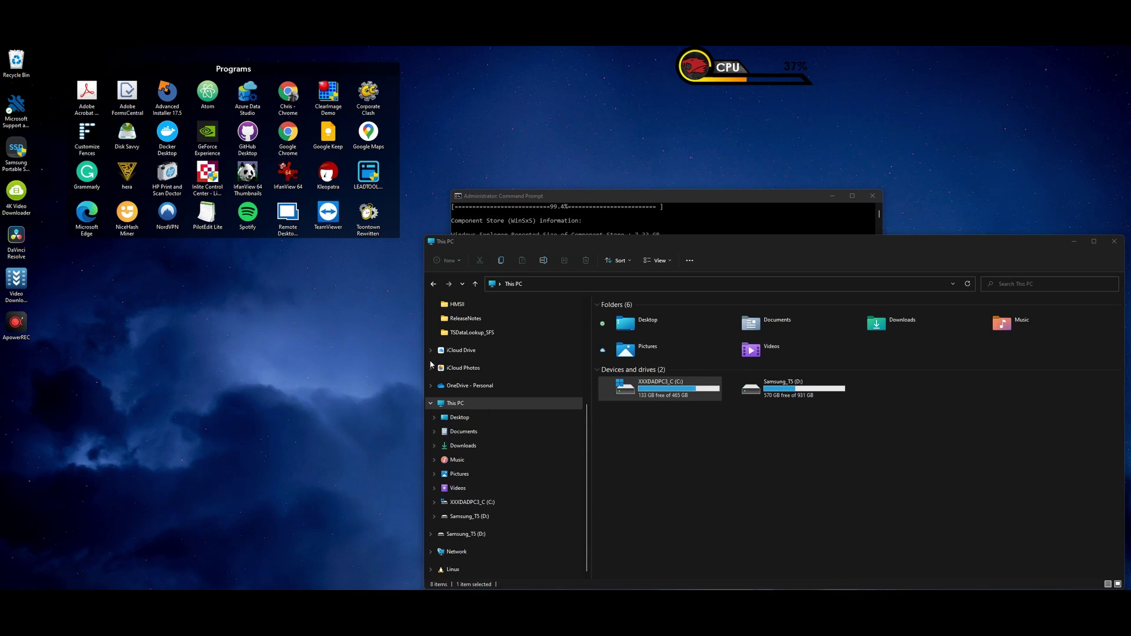